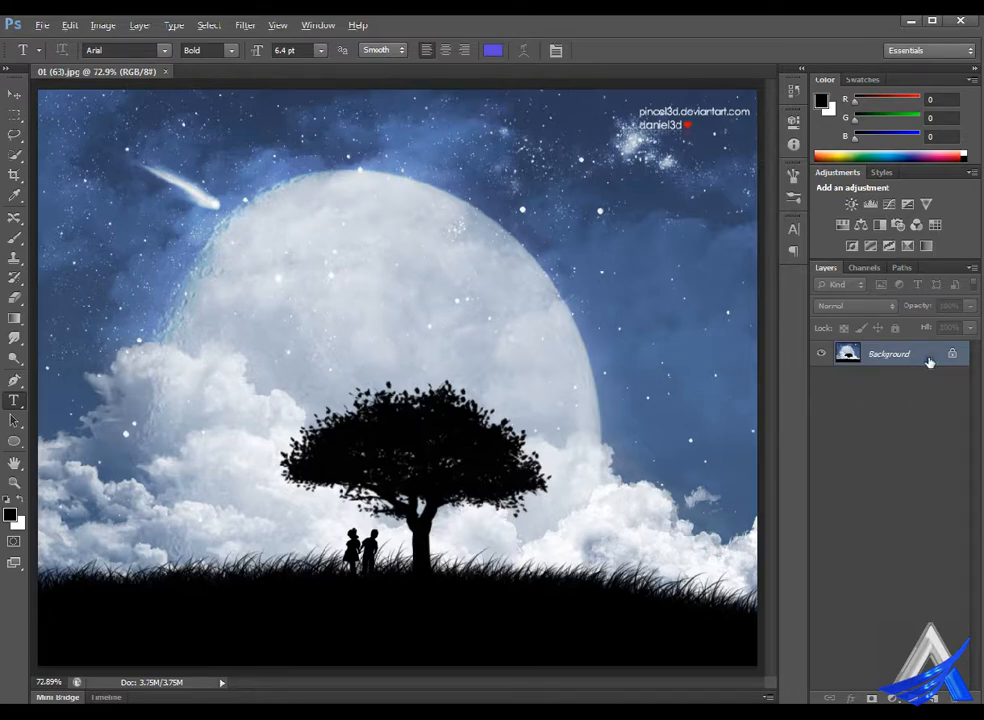
Step: Convert the locked Background into an editable layer
{"action": "key", "text": "alt"}
{"action": "key", "text": "alt"}
{"action": "double_click", "coordinate": [928, 359], "text": "alt"}
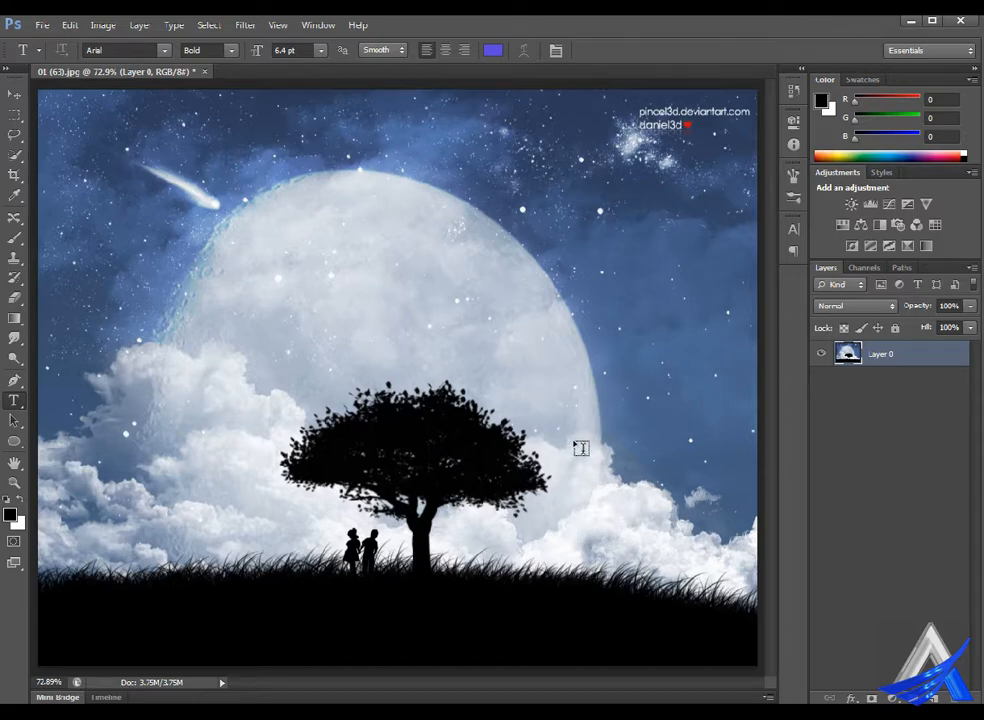
Step: Scale the image layer evenly about its center to about 93%, leaving a border on all sides
{"action": "key", "text": "ctrl+t"}
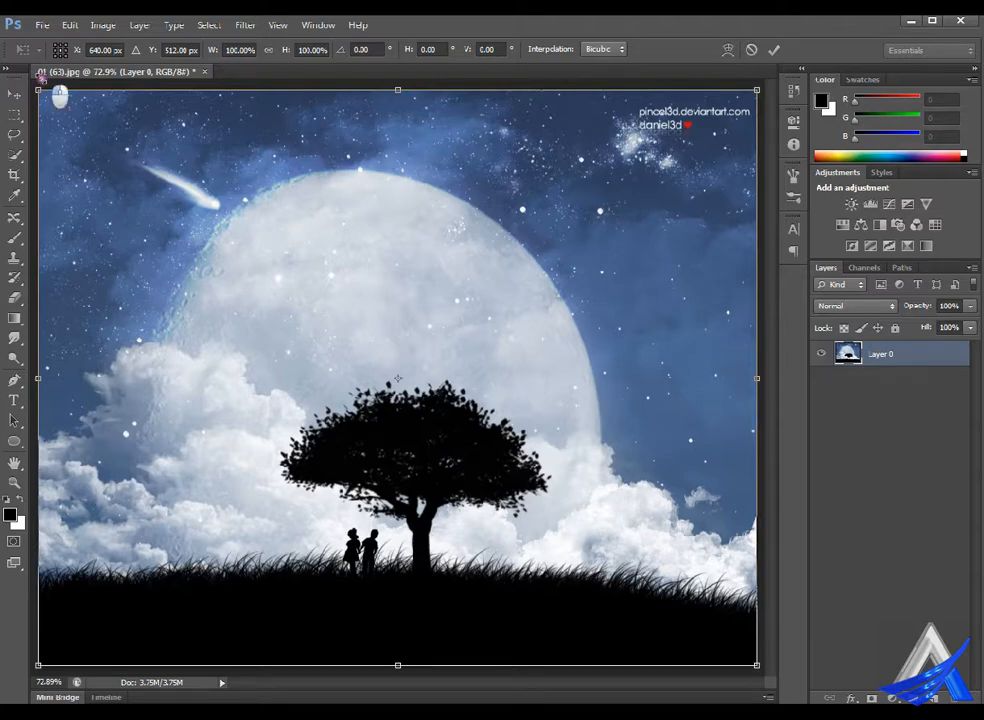
{"action": "left_click_drag", "start_coordinate": [38, 90], "coordinate": [62, 109]}
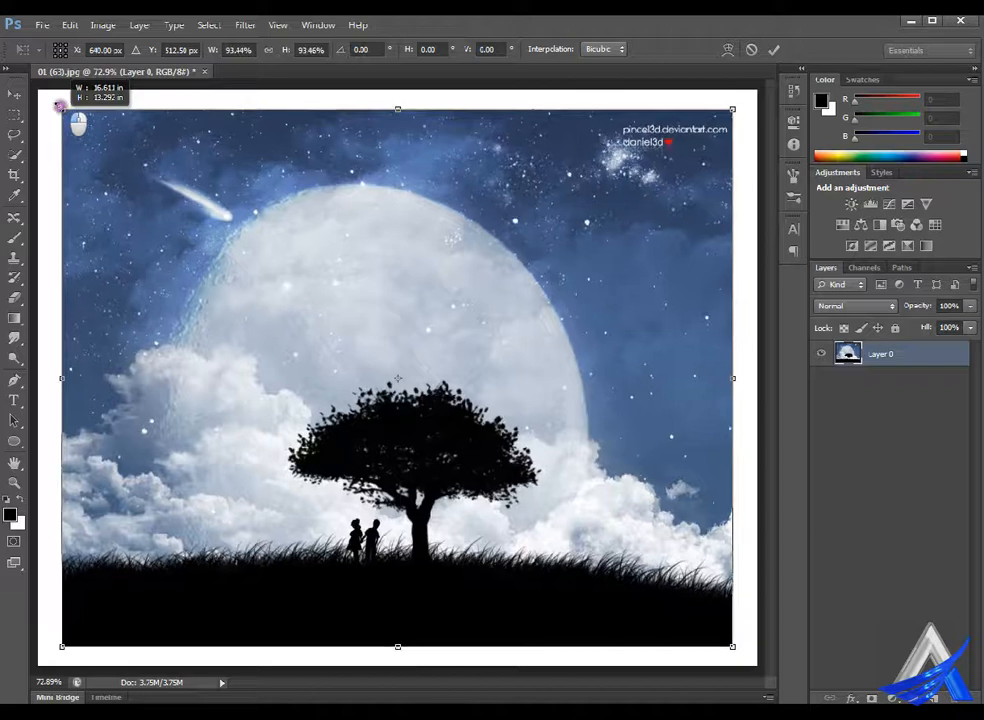
{"action": "key", "text": "t"}
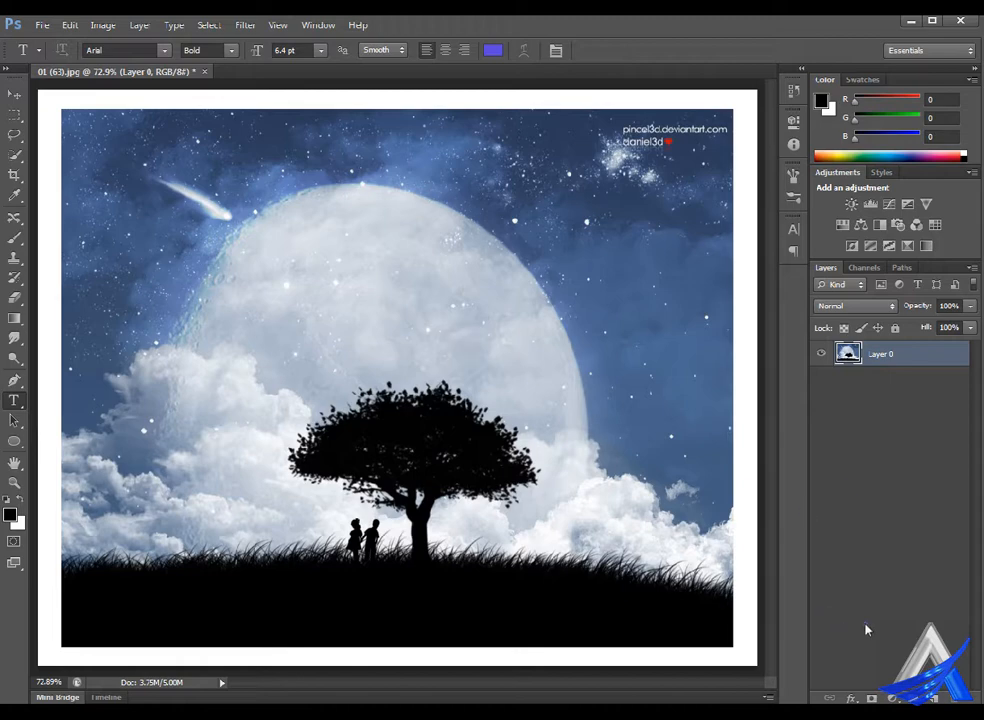
Step: Add a drop shadow to the image layer with a 145° angle, 25 px distance and 6% spread
{"action": "left_click", "coordinate": [851, 698]}
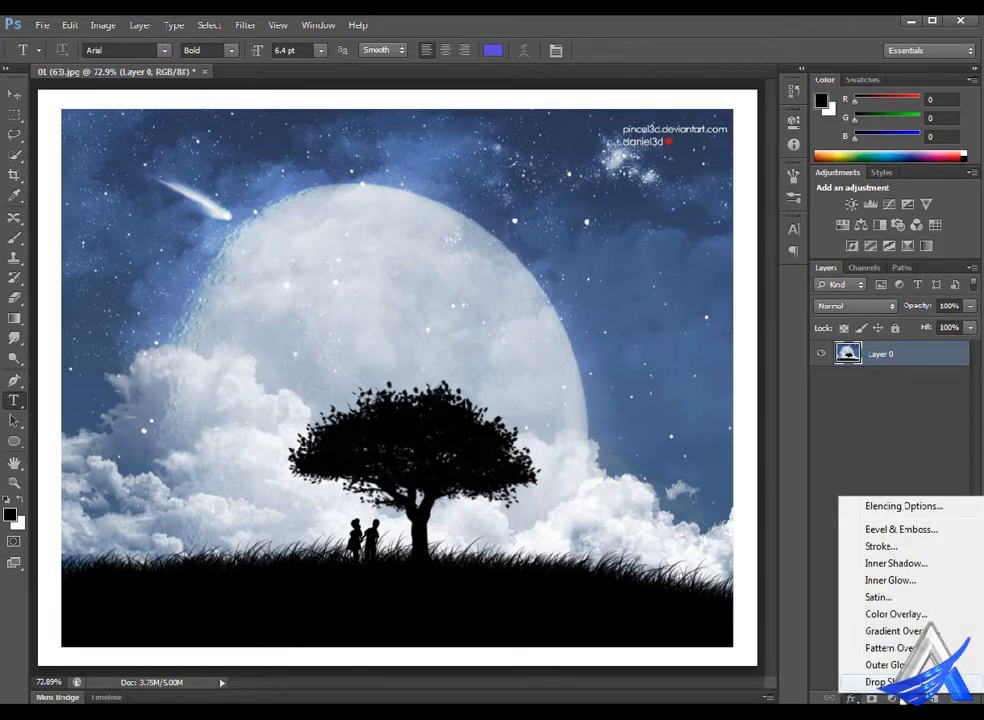
{"action": "left_click", "coordinate": [880, 681]}
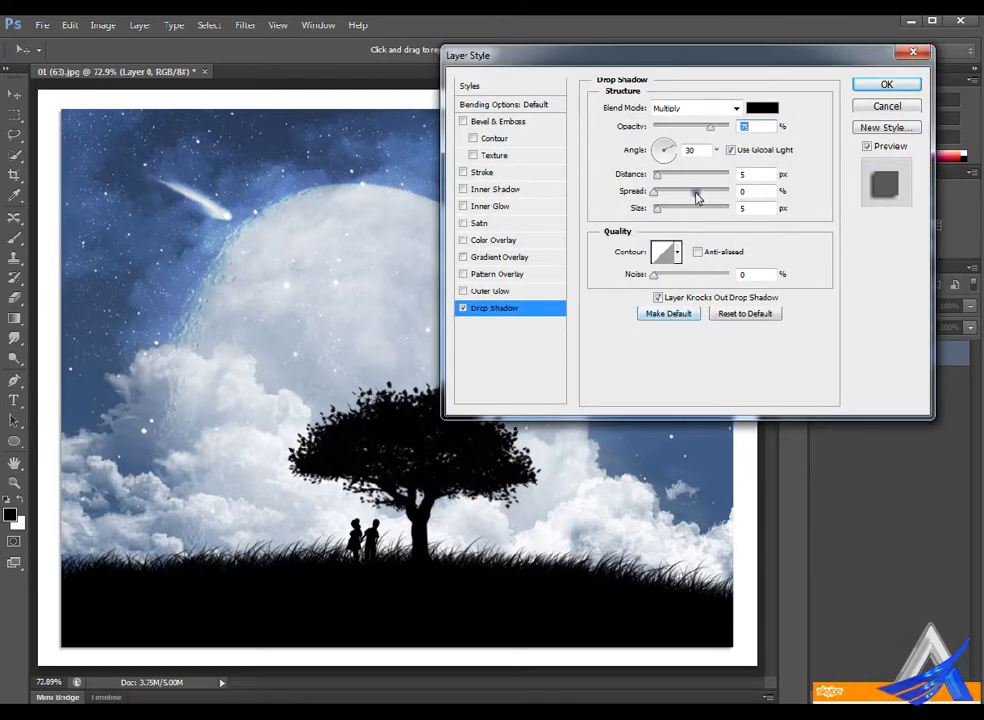
{"action": "left_click", "coordinate": [688, 190]}
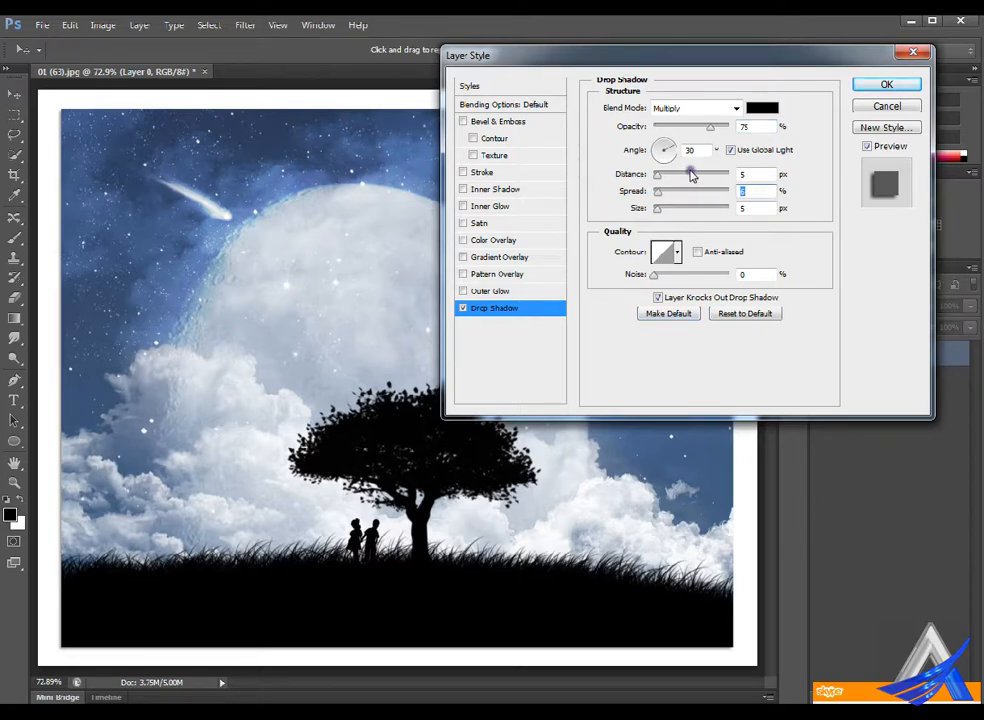
{"action": "left_click", "coordinate": [691, 174]}
{"action": "left_click", "coordinate": [692, 174]}
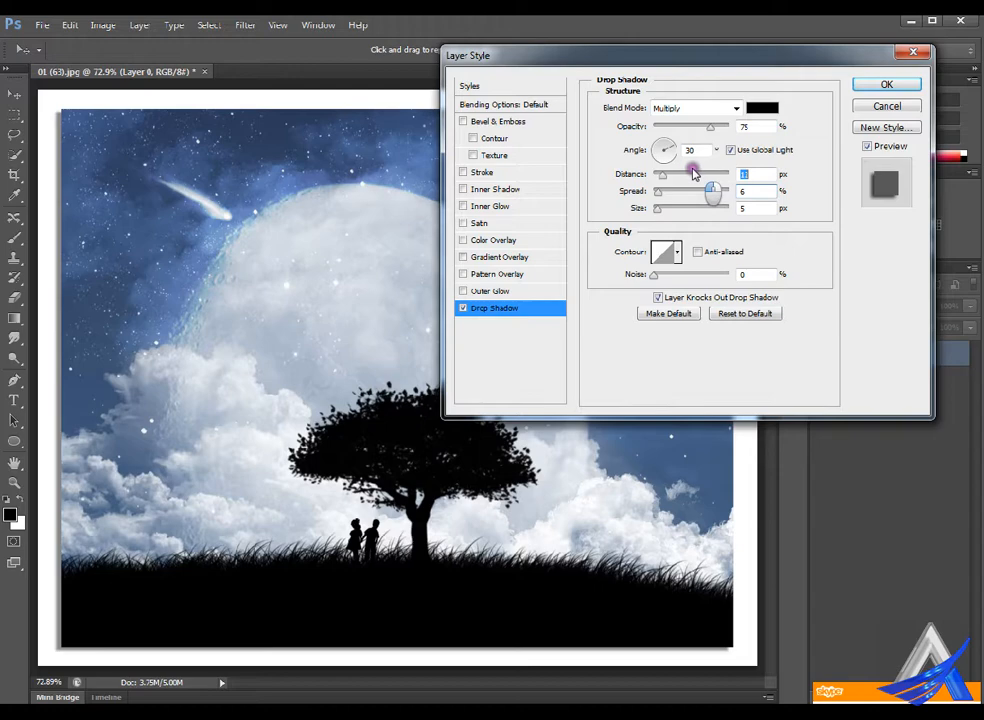
{"action": "left_click_drag", "start_coordinate": [693, 170], "coordinate": [685, 138]}
{"action": "left_click", "coordinate": [702, 140]}
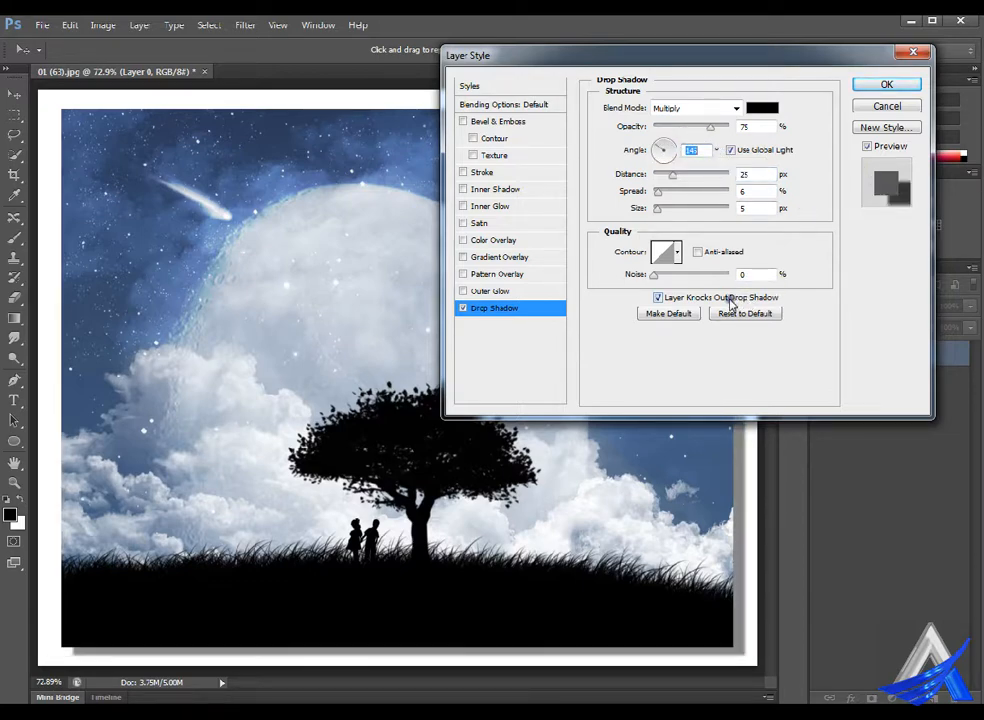
Step: Refine the drop shadow to 3 px size, 2% spread, 15 px distance and 57% opacity
{"action": "left_click", "coordinate": [688, 207]}
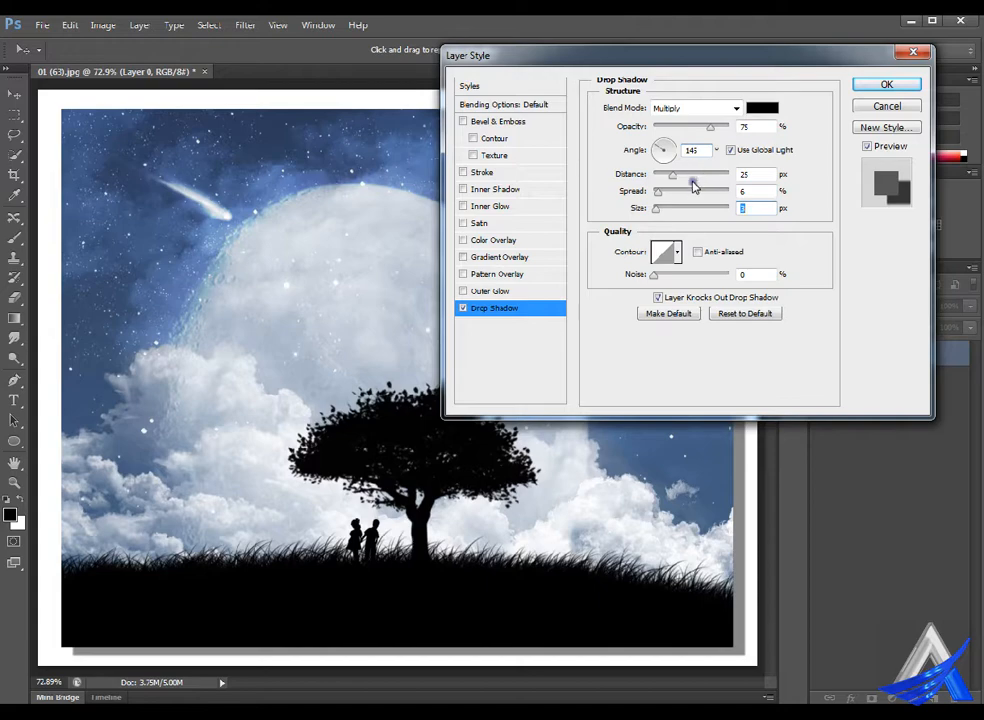
{"action": "left_click", "coordinate": [688, 190]}
{"action": "left_click_drag", "start_coordinate": [687, 187], "coordinate": [698, 174]}
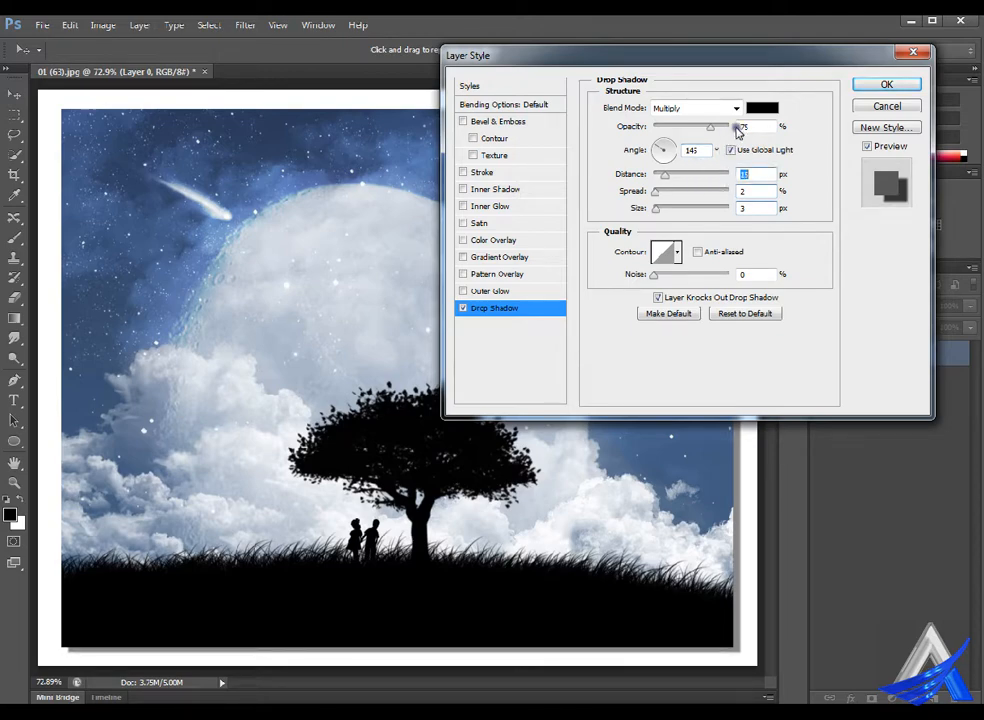
{"action": "left_click_drag", "start_coordinate": [743, 123], "coordinate": [730, 126]}
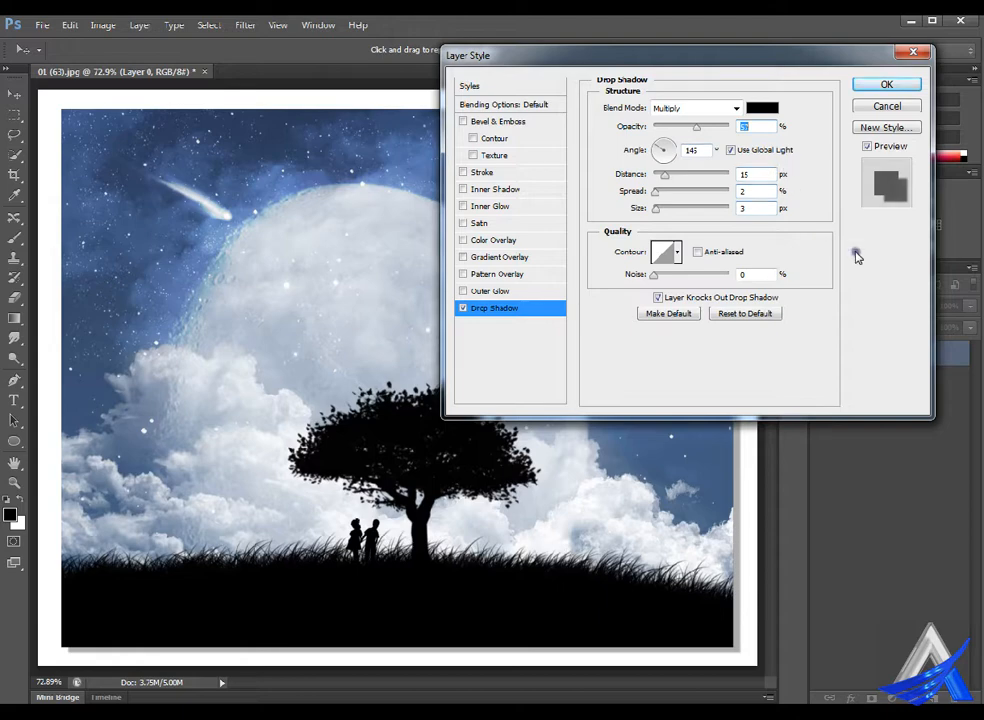
Step: Set the drop shadow color to dark blue, about #336886
{"action": "left_click", "coordinate": [764, 107]}
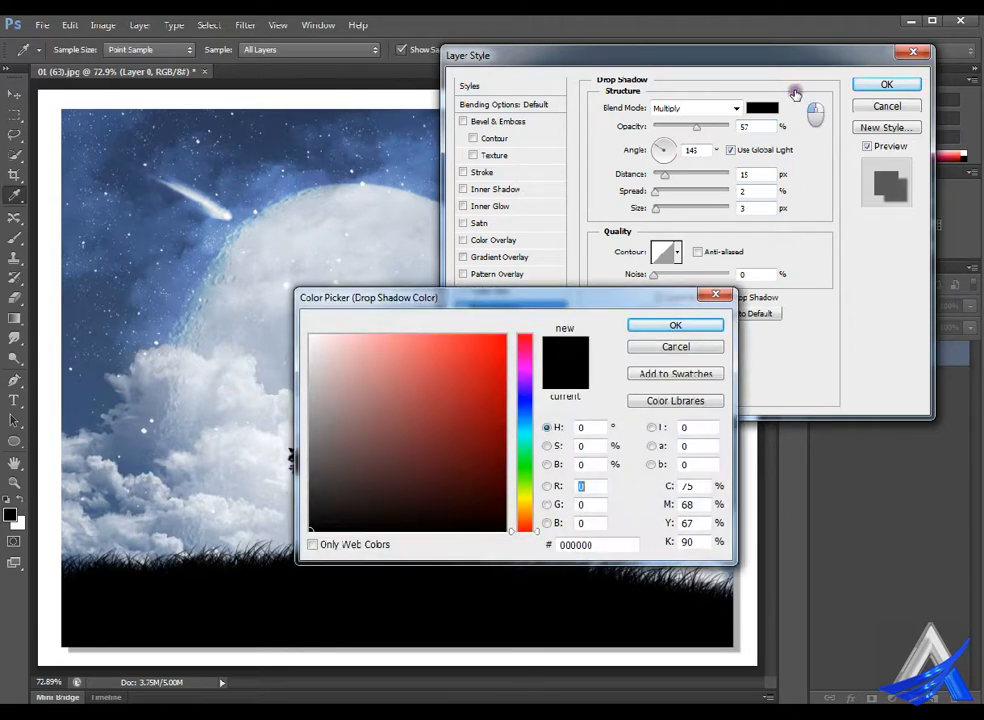
{"action": "left_click", "coordinate": [545, 421]}
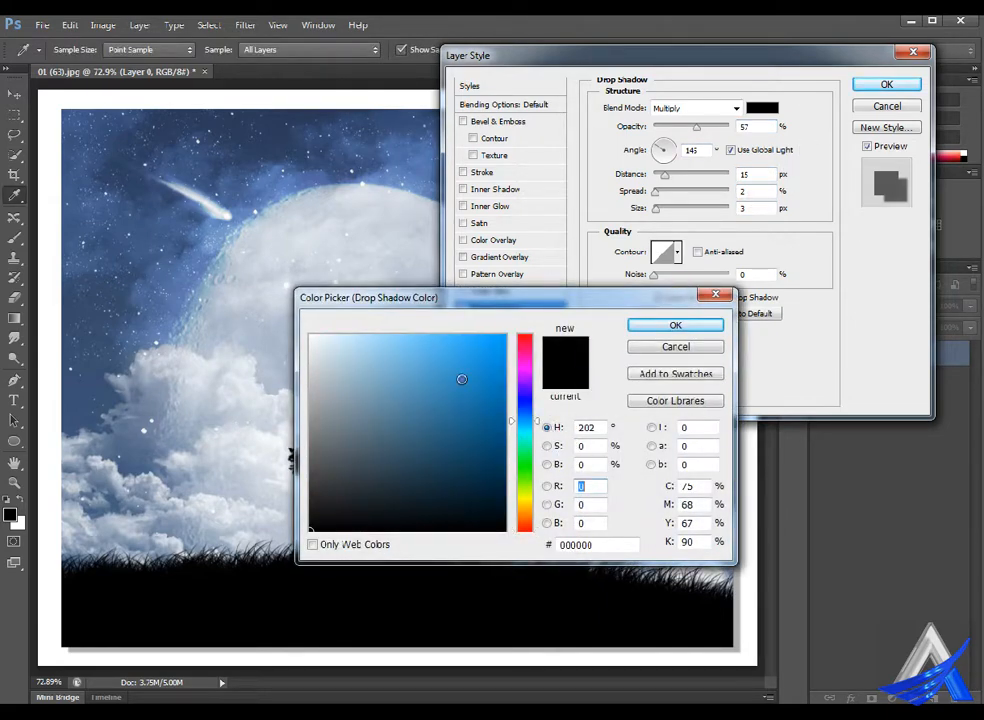
{"action": "left_click", "coordinate": [414, 352]}
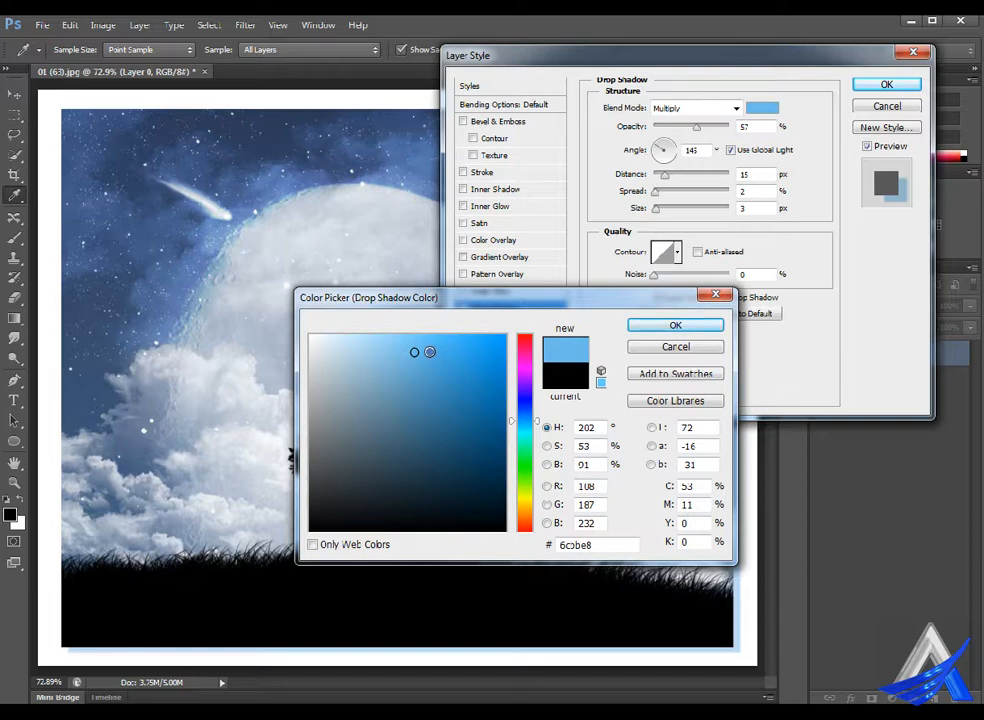
{"action": "mouse_move", "coordinate": [430, 352]}
{"action": "left_mouse_down"}
{"action": "mouse_move", "coordinate": [445, 394]}
{"action": "mouse_move", "coordinate": [433, 412]}
{"action": "mouse_move", "coordinate": [450, 429]}
{"action": "left_mouse_up"}
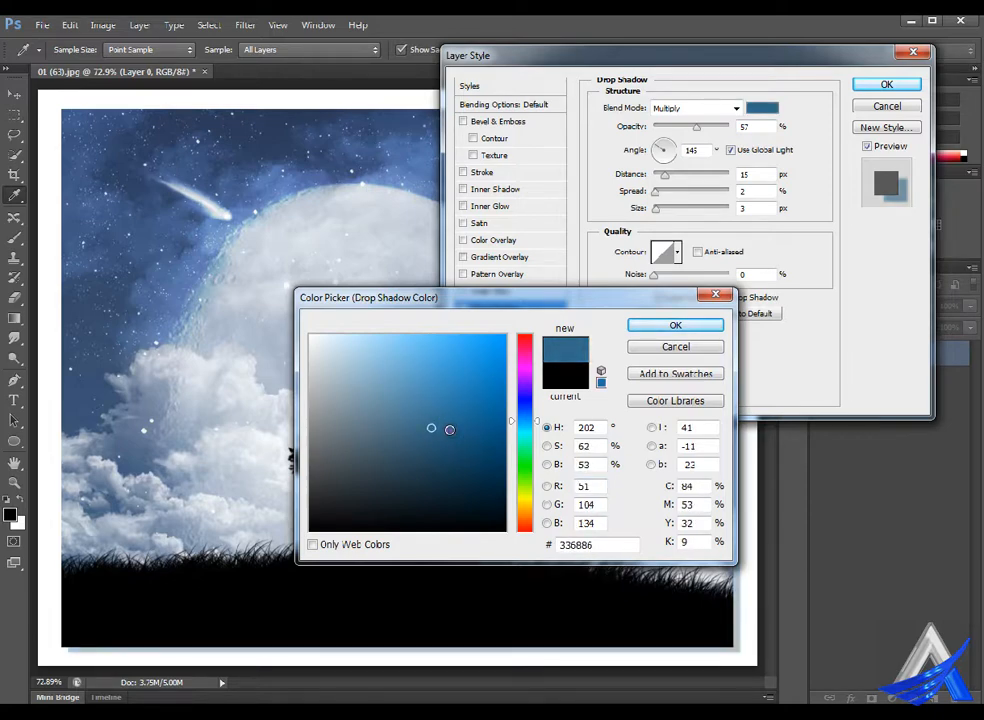
{"action": "left_click", "coordinate": [675, 325]}
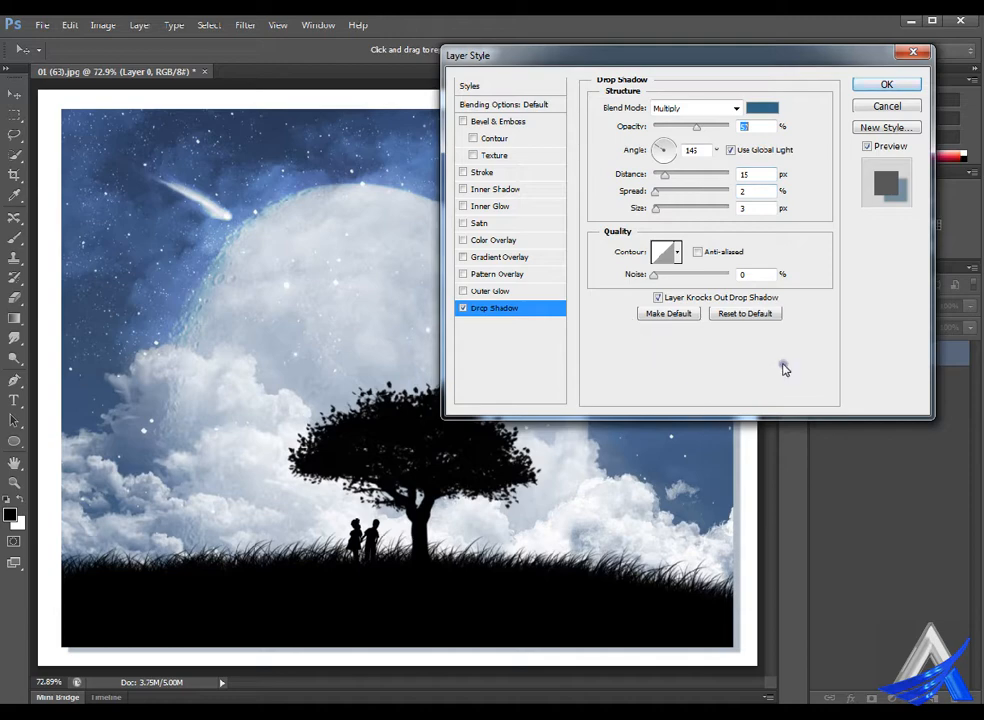
Step: Try an outer glow on the image layer with 8% noise and 68% opacity
{"action": "left_click_drag", "start_coordinate": [738, 62], "coordinate": [396, 192]}
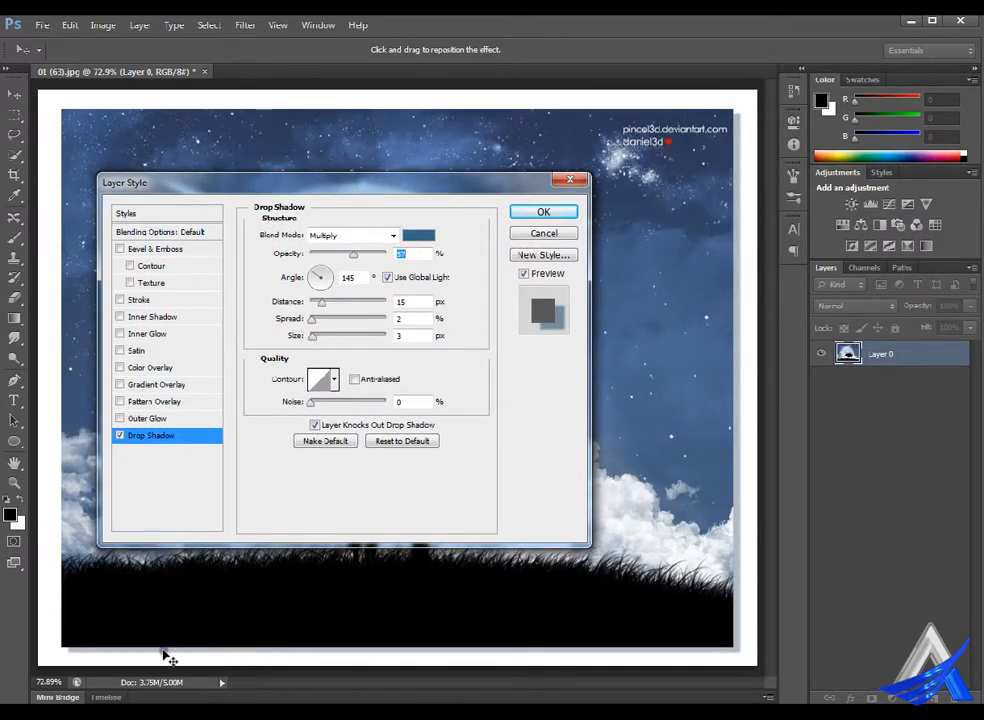
{"action": "left_click_drag", "start_coordinate": [378, 183], "coordinate": [433, 140]}
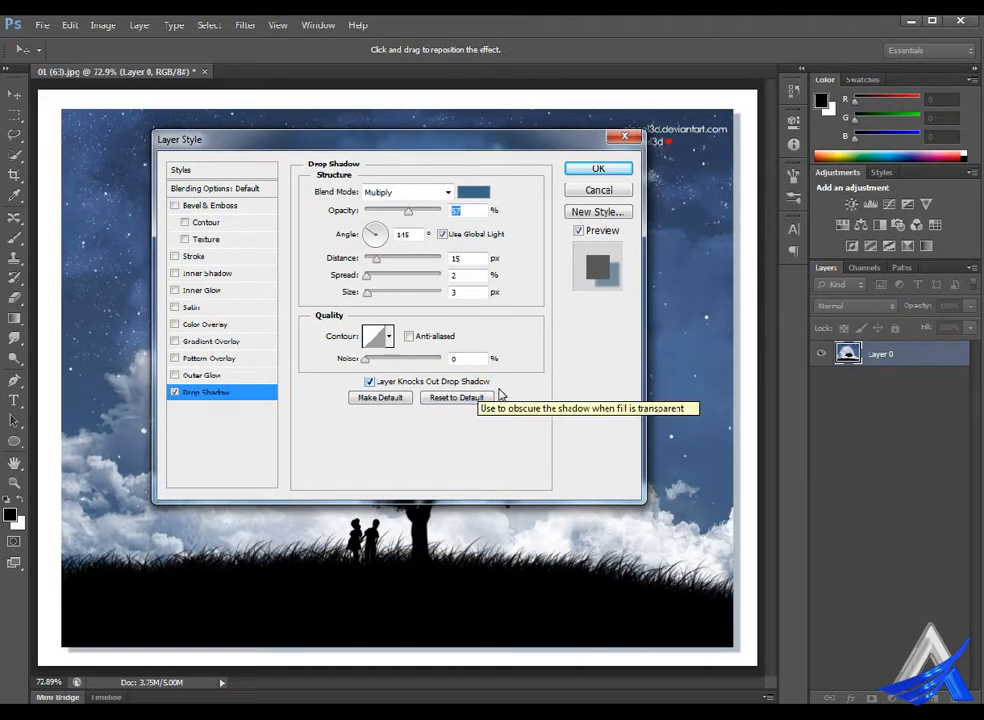
{"action": "left_click", "coordinate": [214, 377]}
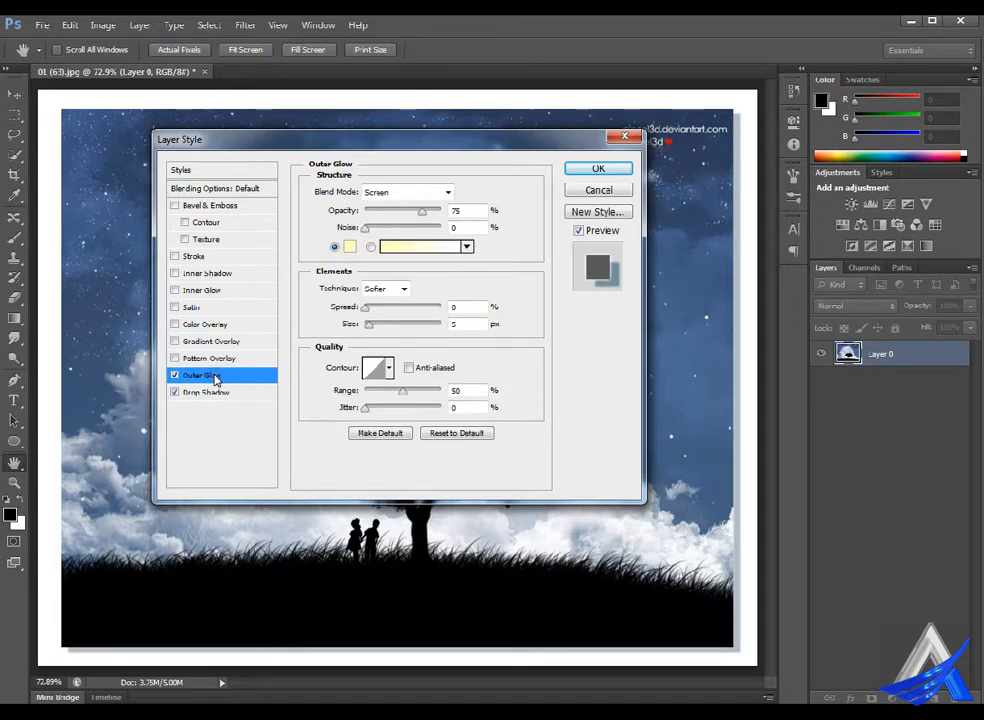
{"action": "left_click_drag", "start_coordinate": [383, 227], "coordinate": [436, 211]}
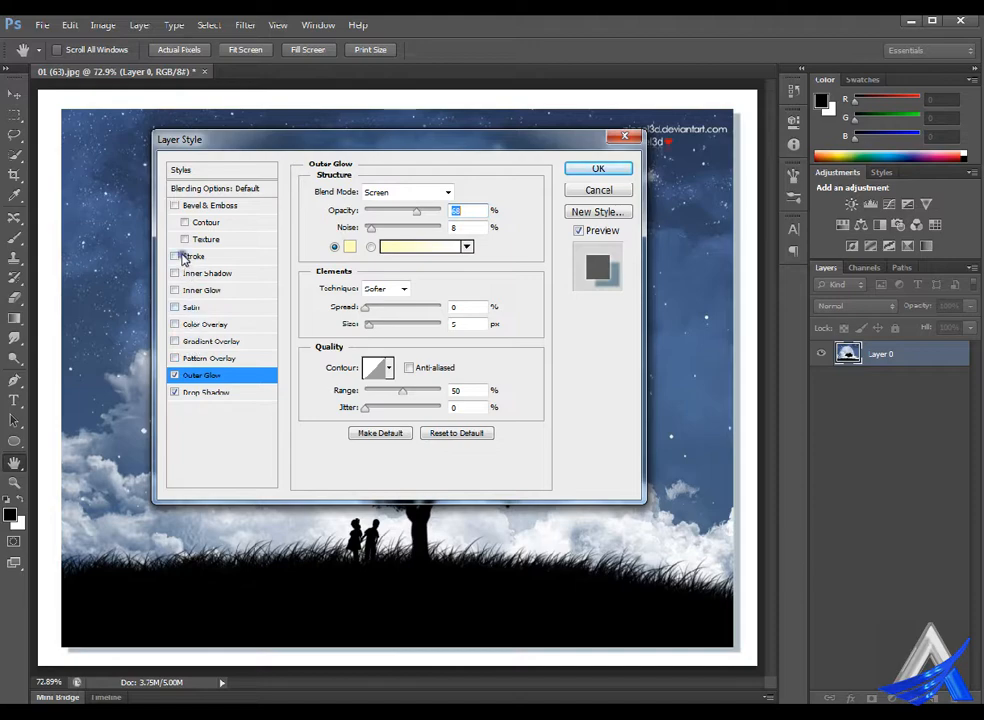
Step: Enable the Stroke effect on the image layer, disable Outer Glow, and show the stroke settings
{"action": "left_click", "coordinate": [178, 256]}
{"action": "left_click", "coordinate": [176, 376]}
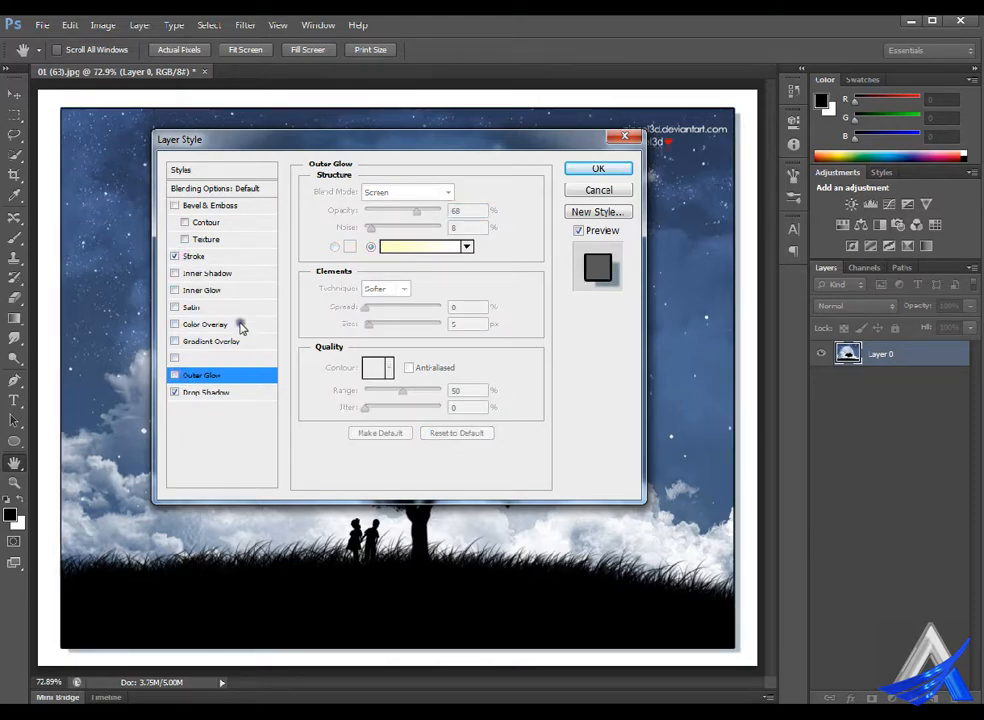
{"action": "left_click", "coordinate": [235, 257]}
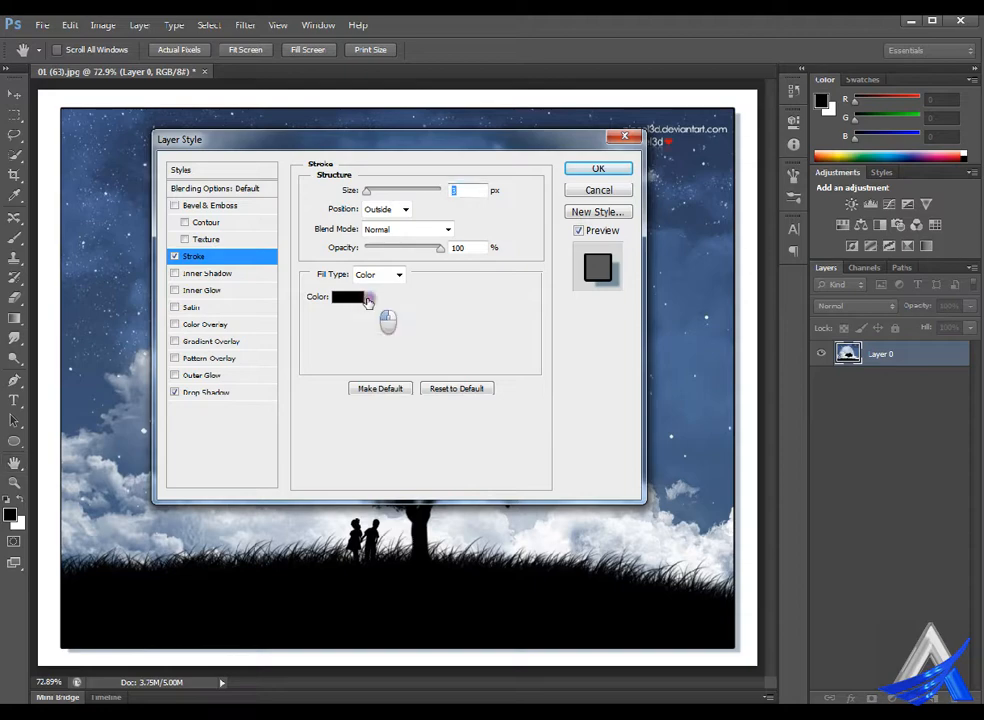
Step: Set the stroke color to purple #6a50b6
{"action": "left_click", "coordinate": [367, 300]}
{"action": "left_click", "coordinate": [524, 370]}
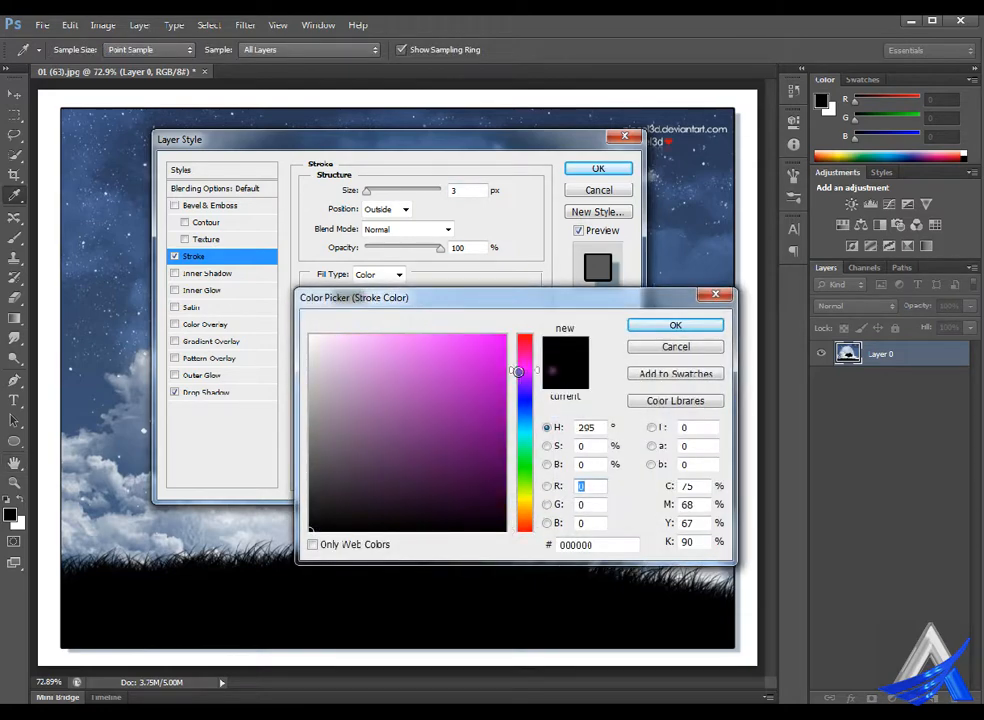
{"action": "left_click", "coordinate": [433, 354]}
{"action": "mouse_move", "coordinate": [451, 353]}
{"action": "left_mouse_down"}
{"action": "mouse_move", "coordinate": [435, 427]}
{"action": "mouse_move", "coordinate": [406, 425]}
{"action": "left_mouse_up"}
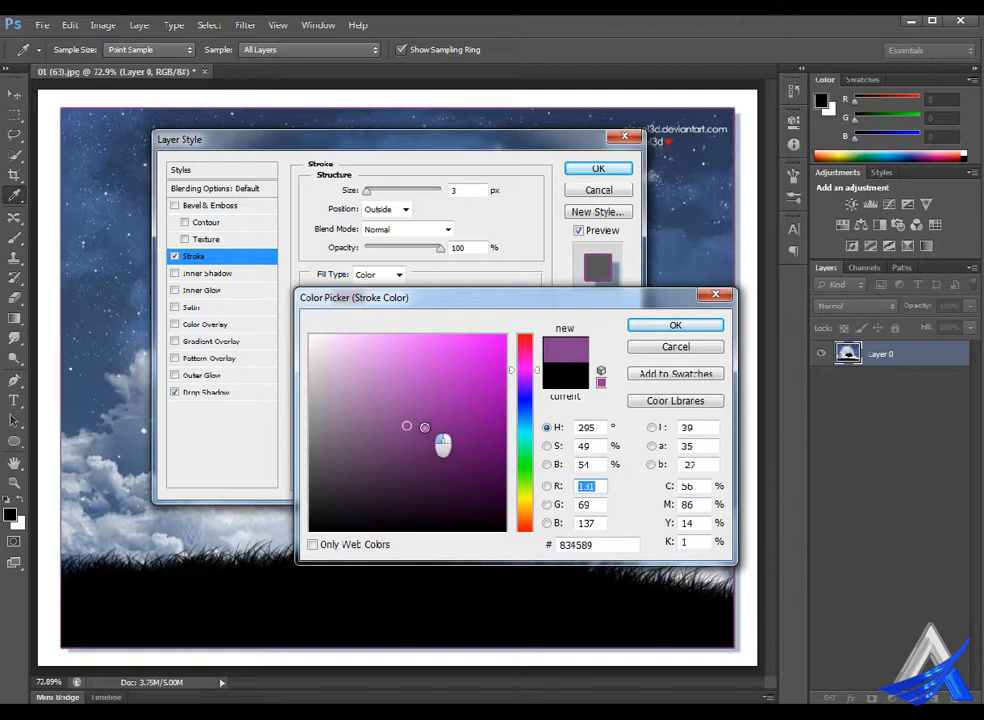
{"action": "type", "text": "87"}
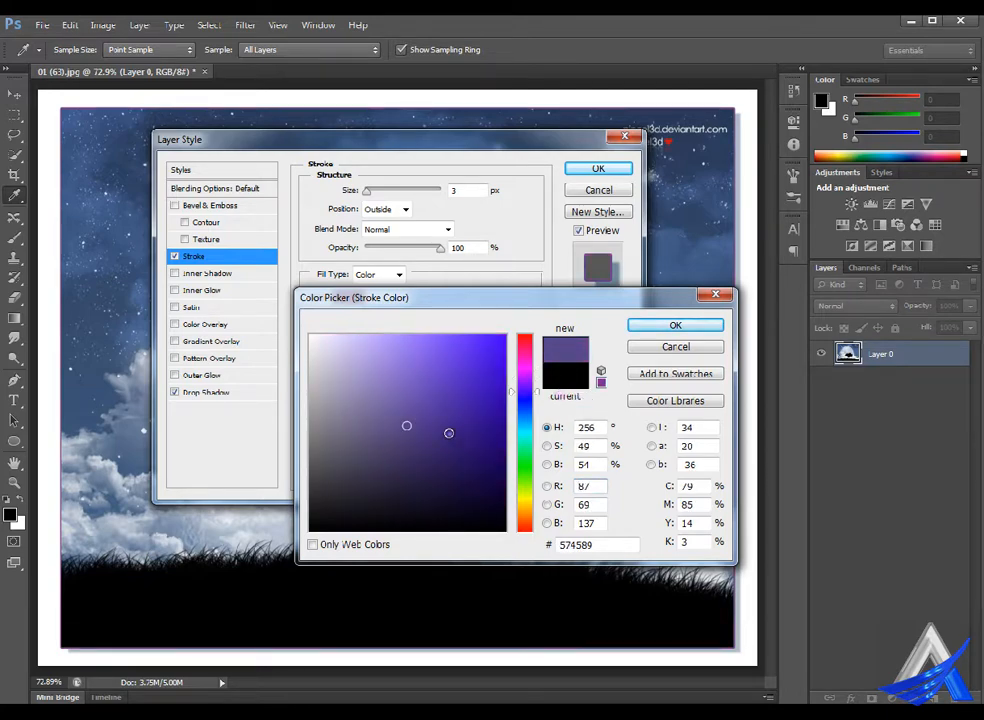
{"action": "left_click_drag", "start_coordinate": [426, 428], "coordinate": [417, 383]}
{"action": "left_click", "coordinate": [420, 391]}
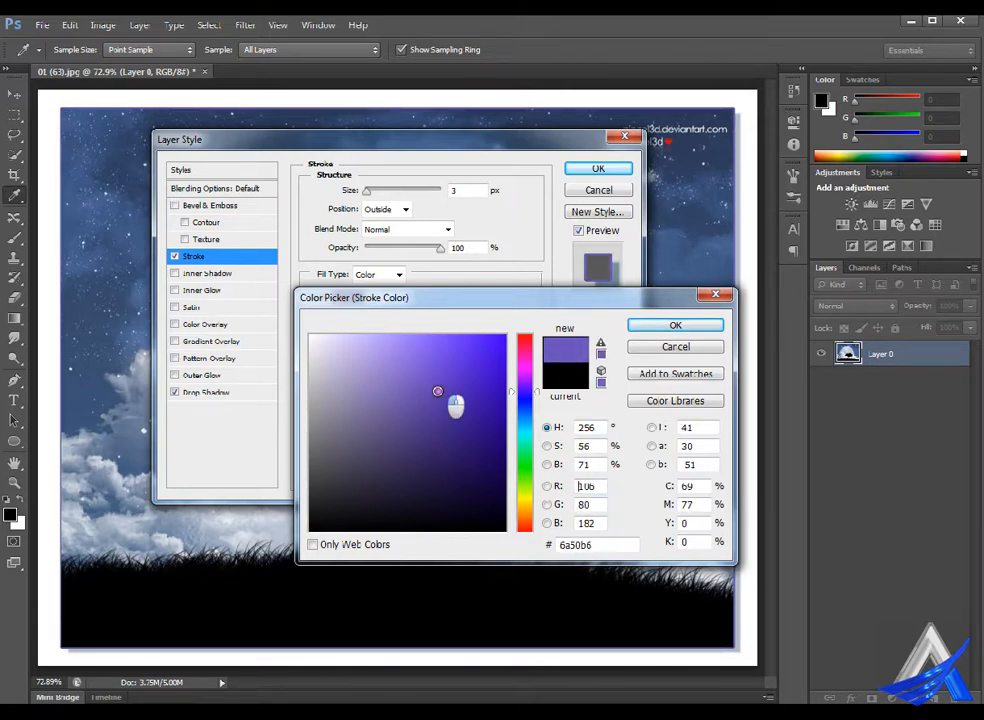
{"action": "left_click", "coordinate": [675, 325]}
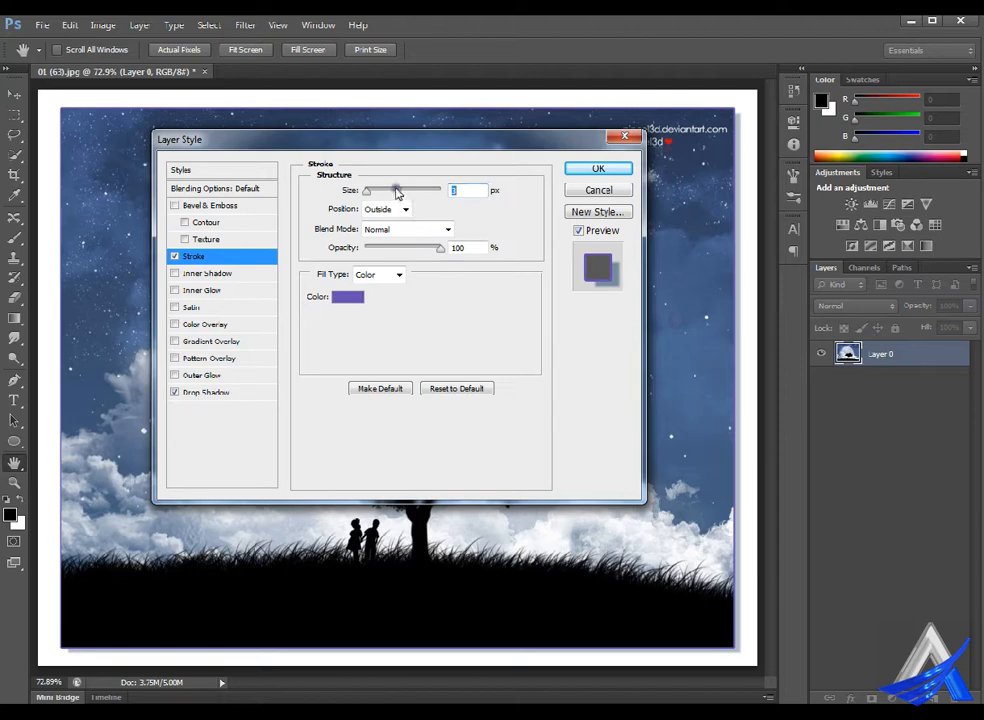
Step: Try the stroke at 10 px with the Inside position, and return the position to Outside
{"action": "left_click_drag", "start_coordinate": [386, 188], "coordinate": [389, 188]}
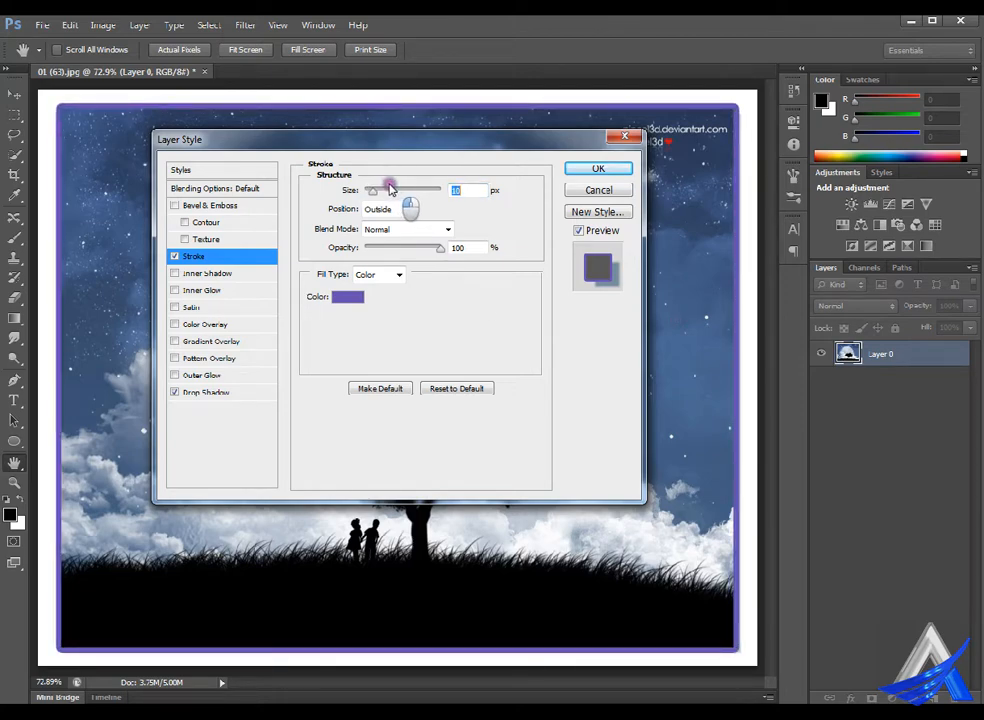
{"action": "left_click", "coordinate": [405, 209]}
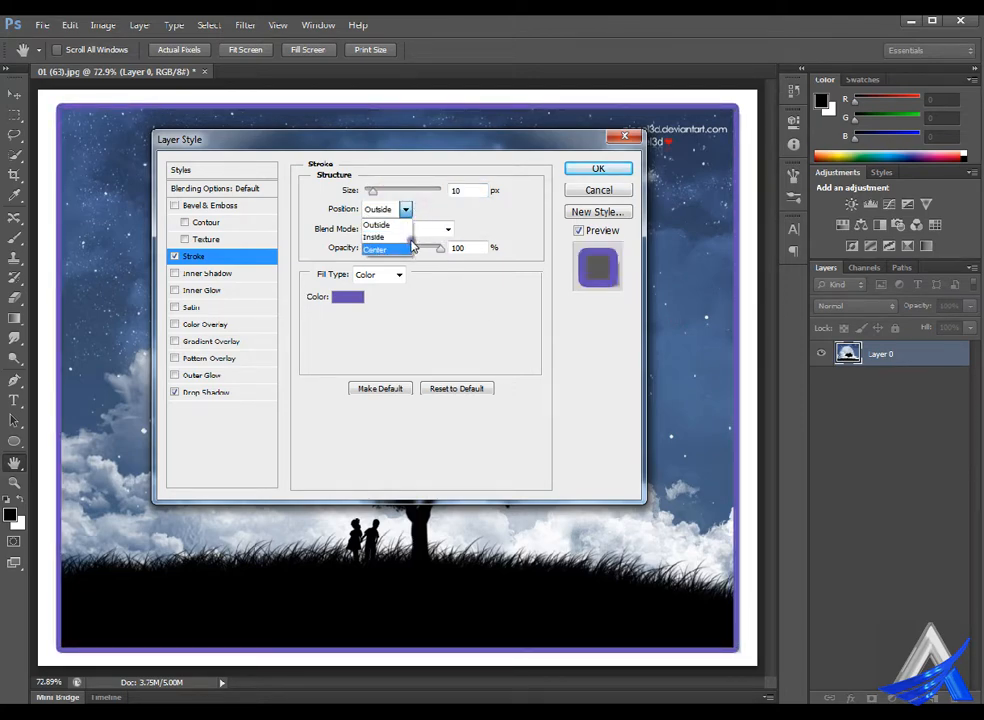
{"action": "left_click", "coordinate": [410, 238]}
{"action": "left_click", "coordinate": [406, 210]}
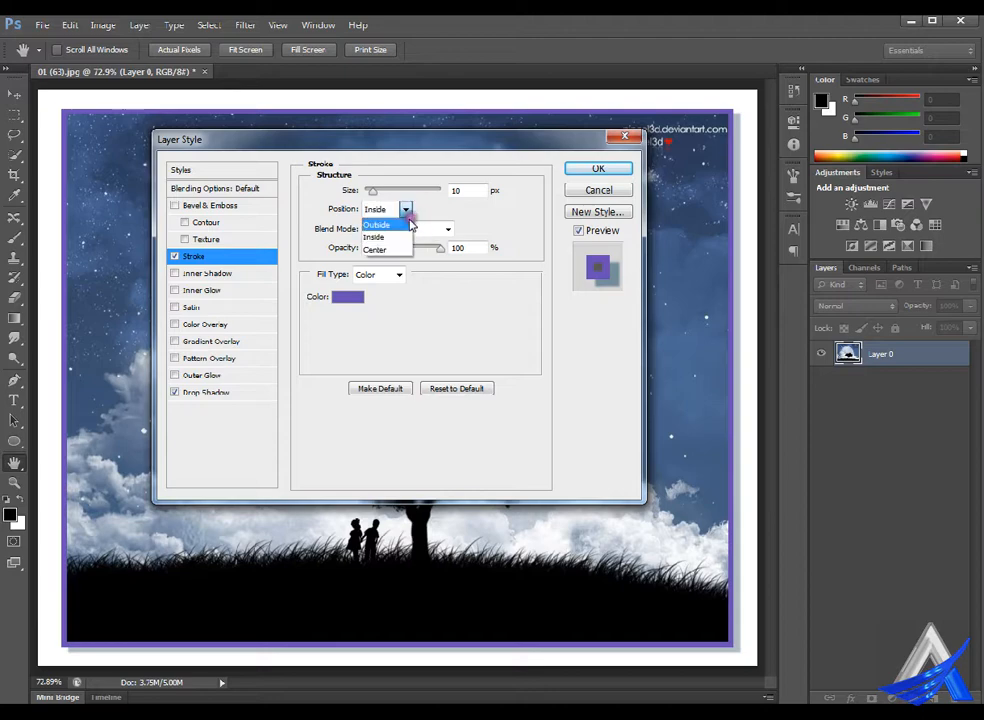
{"action": "left_click", "coordinate": [406, 224]}
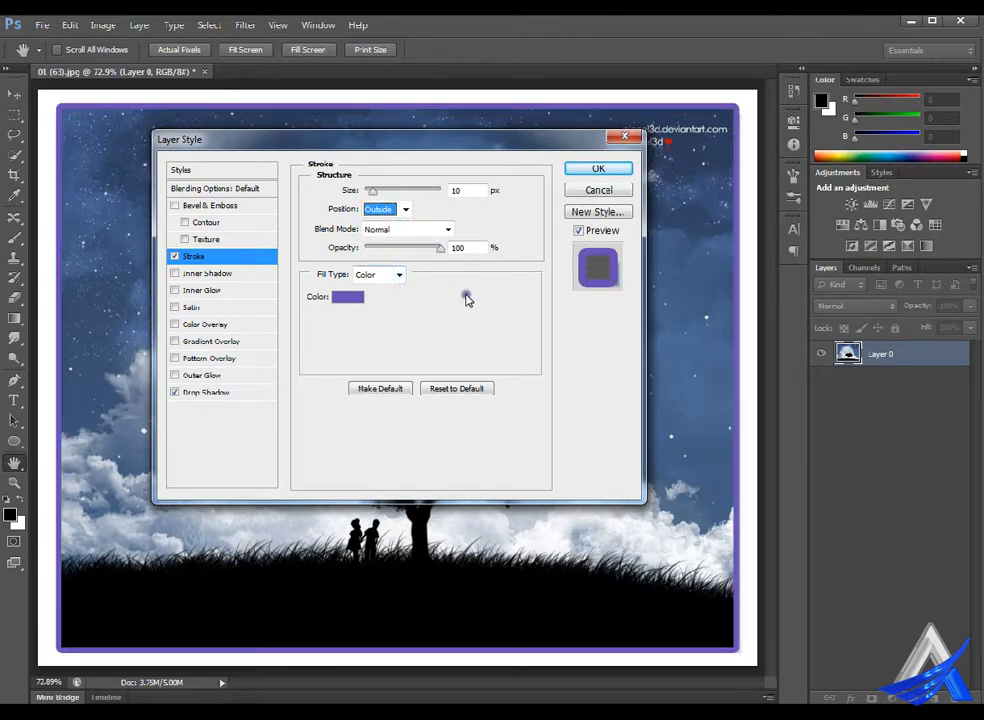
Step: Set the stroke's opacity to 55% and its size to 5 px
{"action": "double_click", "coordinate": [460, 248]}
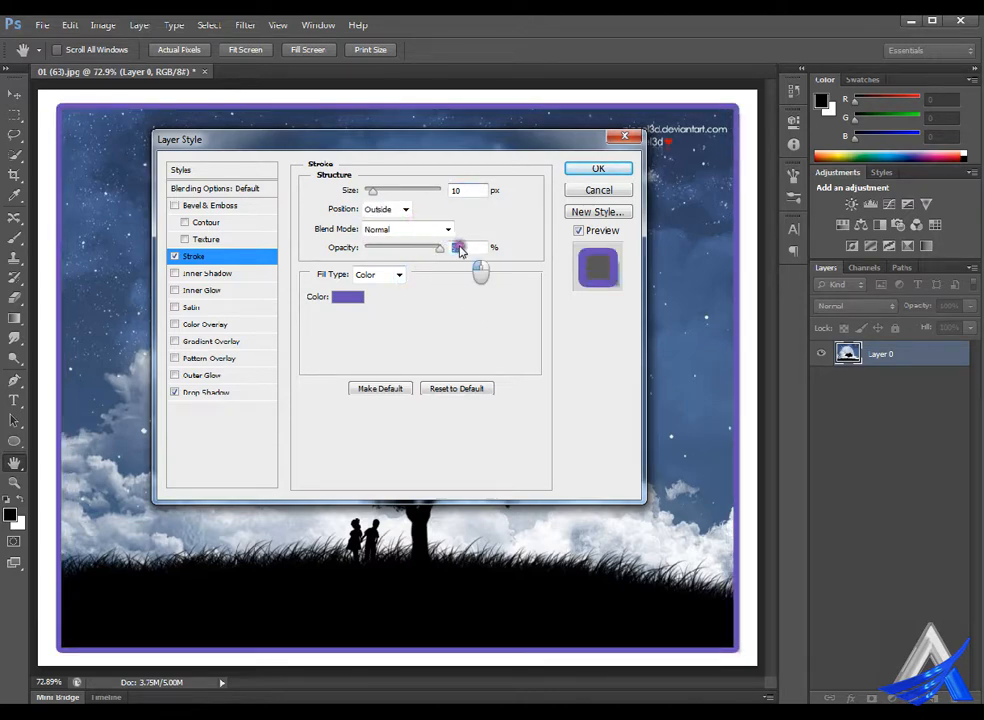
{"action": "left_click_drag", "start_coordinate": [460, 248], "coordinate": [424, 248]}
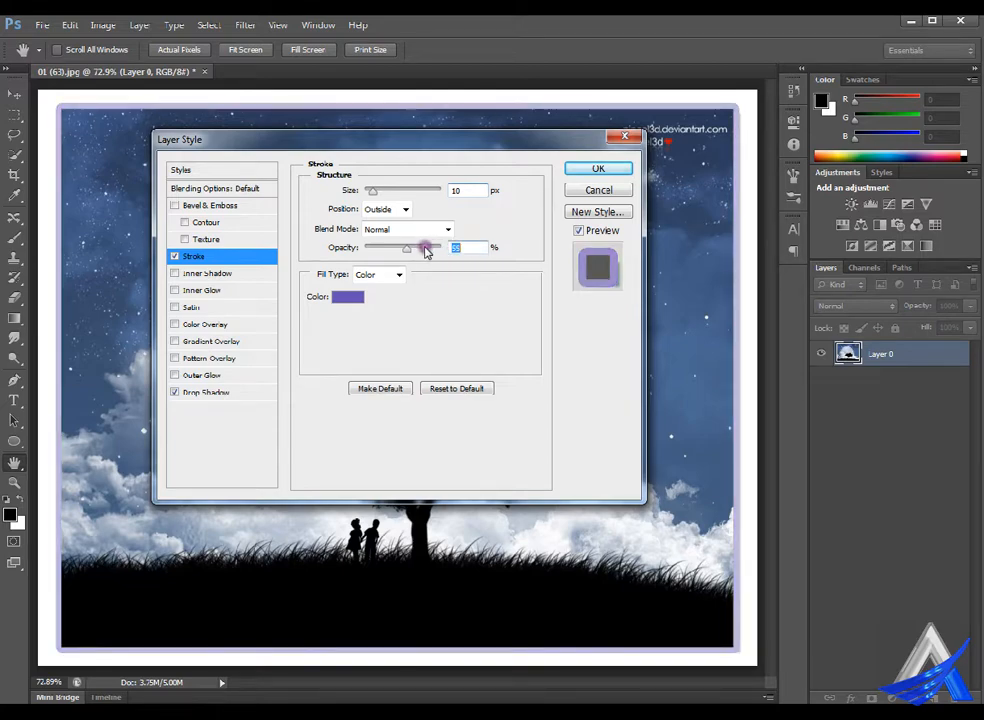
{"action": "double_click", "coordinate": [453, 190]}
{"action": "type", "text": "5"}
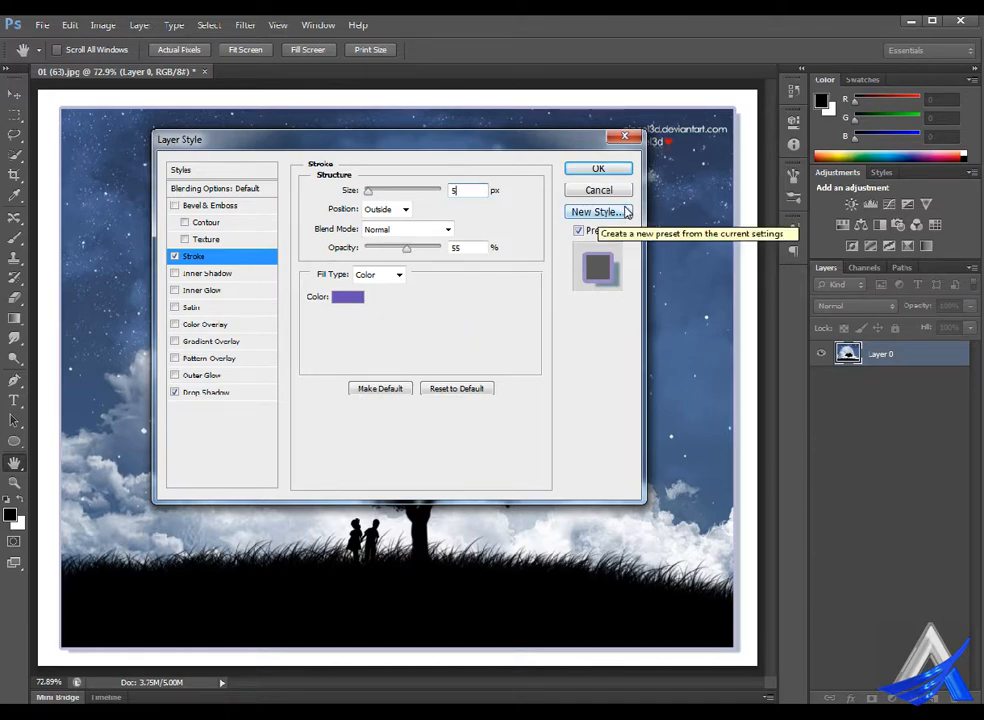
Step: Apply the layer style settings to Layer 0, and collapse and re-expand its list of effects
{"action": "left_click", "coordinate": [598, 168]}
{"action": "key", "text": "t"}
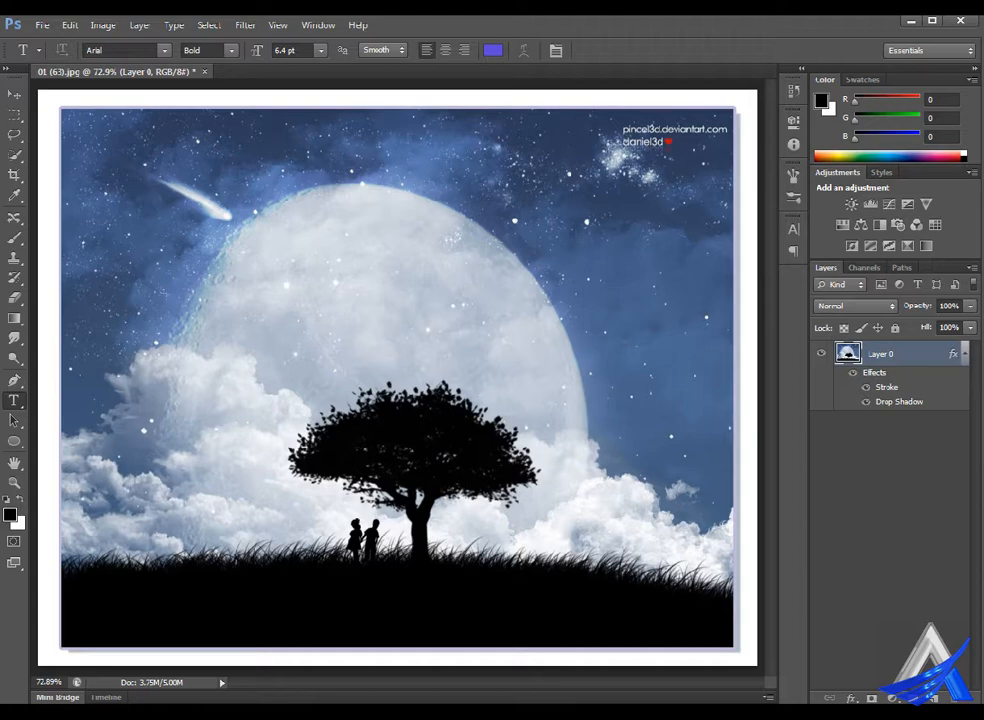
{"action": "left_click", "coordinate": [965, 354]}
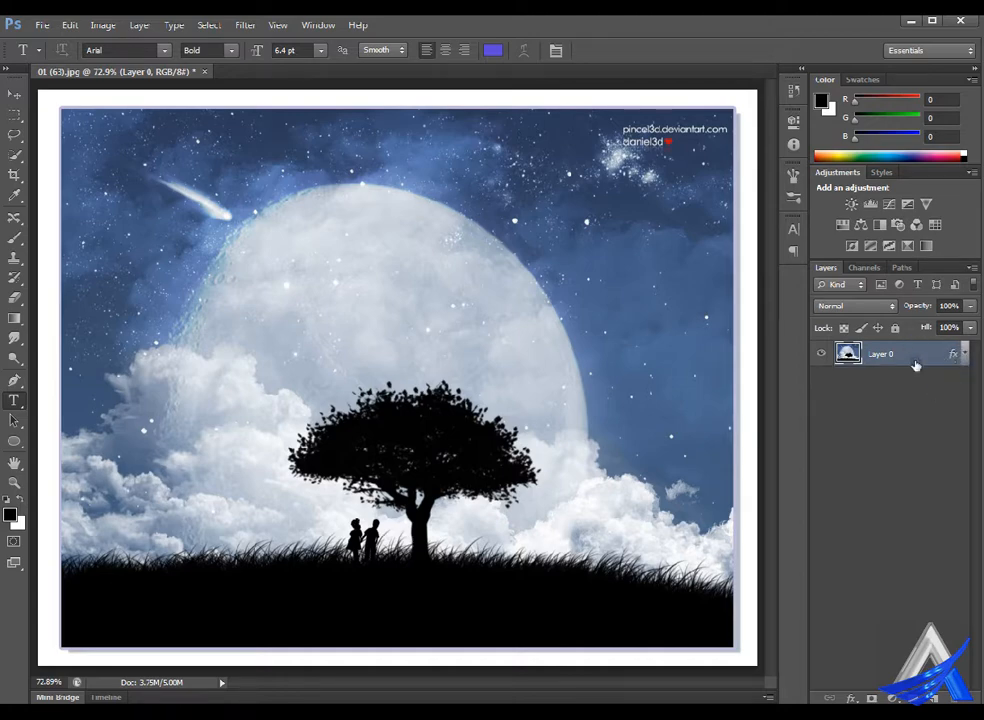
{"action": "left_click", "coordinate": [965, 354]}
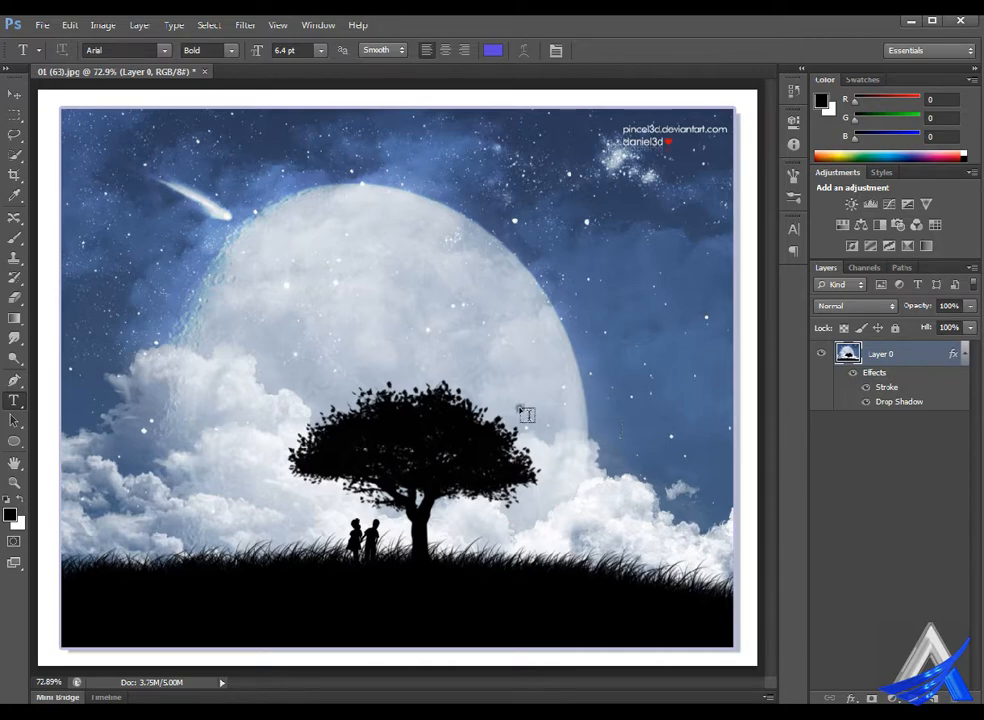
Step: Add the text FREE BANGLA TUTORIAL over the moon and enlarge it to about 211 pt
{"action": "left_click", "coordinate": [284, 288]}
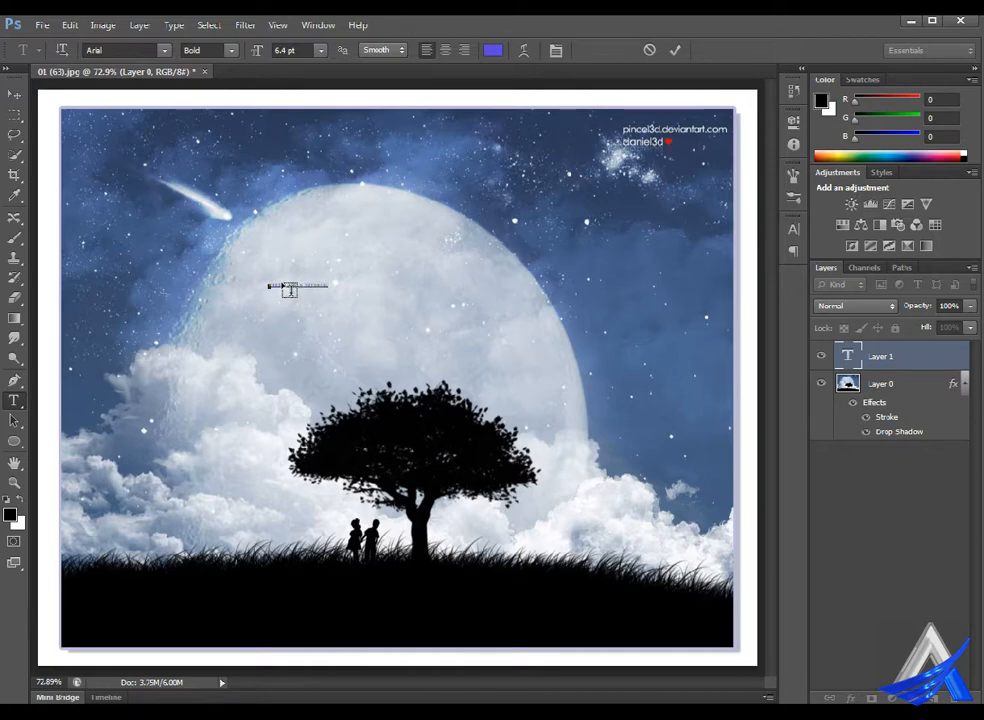
{"action": "key", "text": "ctrl+a"}
{"action": "left_click_drag", "start_coordinate": [340, 287], "coordinate": [731, 430]}
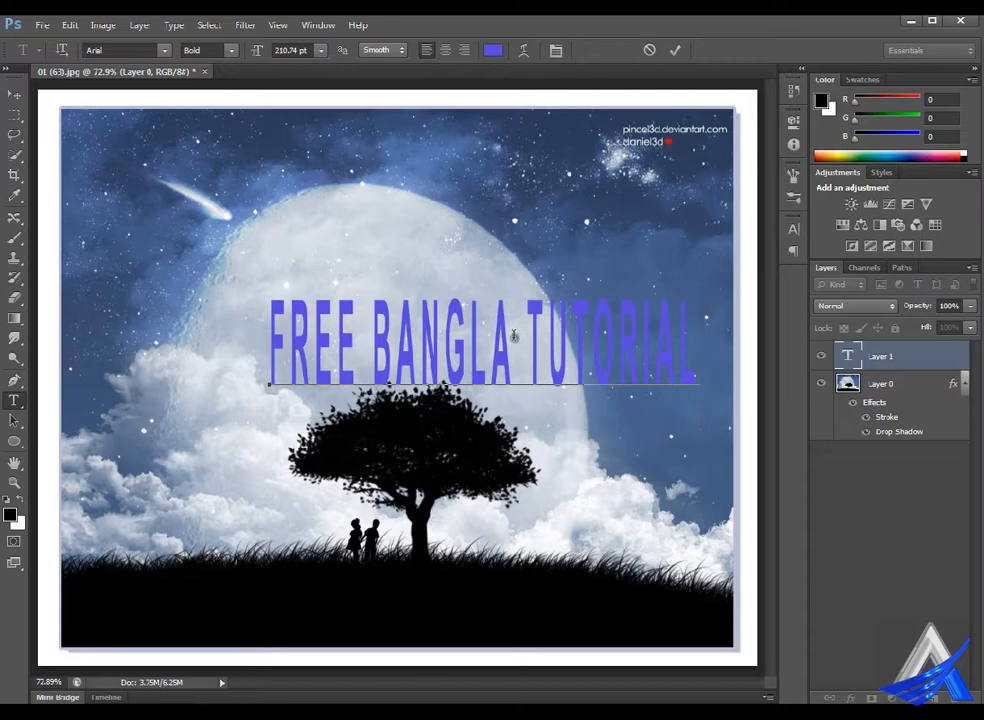
Step: Scale the text down to about 157 pt, place it across the moon above the tree, and commit it
{"action": "key", "text": "ctrl"}
{"action": "left_click_drag", "start_coordinate": [519, 341], "coordinate": [404, 310]}
{"action": "left_click_drag", "start_coordinate": [586, 398], "coordinate": [545, 379]}
{"action": "left_click_drag", "start_coordinate": [370, 318], "coordinate": [443, 343]}
{"action": "mouse_move", "coordinate": [563, 396]}
{"action": "left_mouse_down"}
{"action": "mouse_move", "coordinate": [571, 391]}
{"action": "mouse_move", "coordinate": [553, 379]}
{"action": "left_mouse_up"}
{"action": "mouse_move", "coordinate": [449, 324]}
{"action": "left_mouse_down"}
{"action": "mouse_move", "coordinate": [458, 336]}
{"action": "mouse_move", "coordinate": [452, 330]}
{"action": "left_mouse_up"}
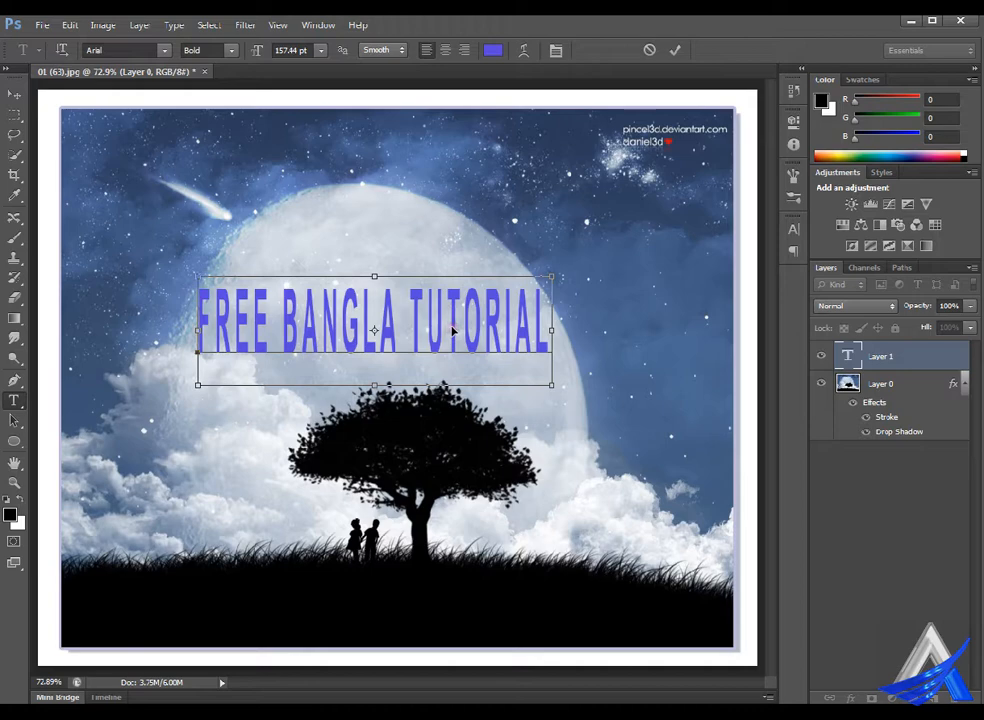
{"action": "key", "text": "Return"}
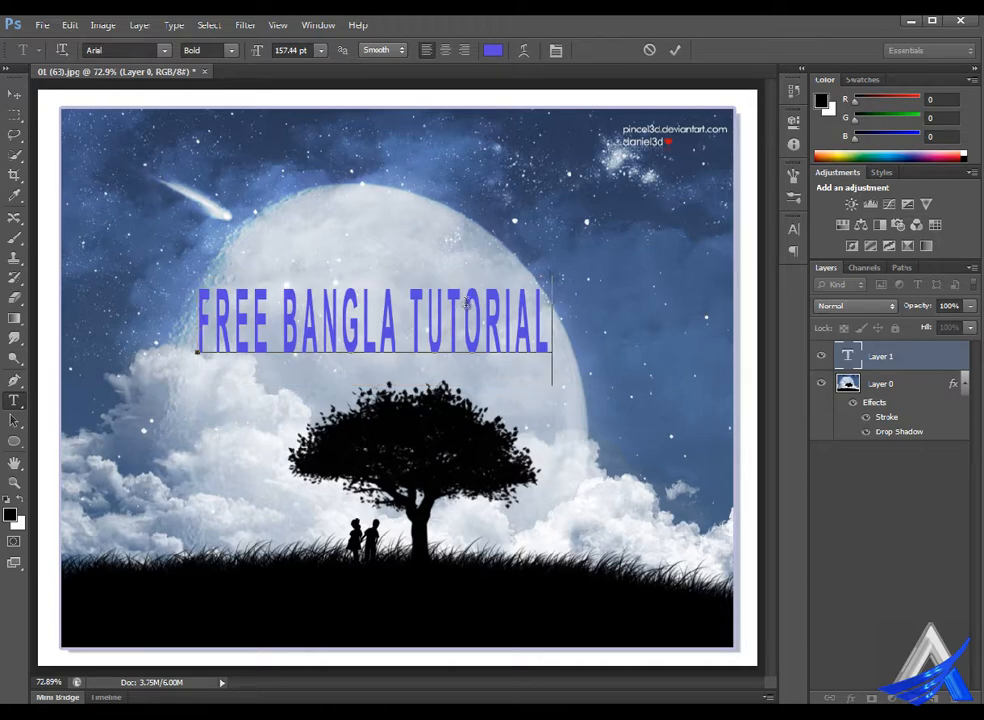
{"action": "left_click", "coordinate": [675, 49]}
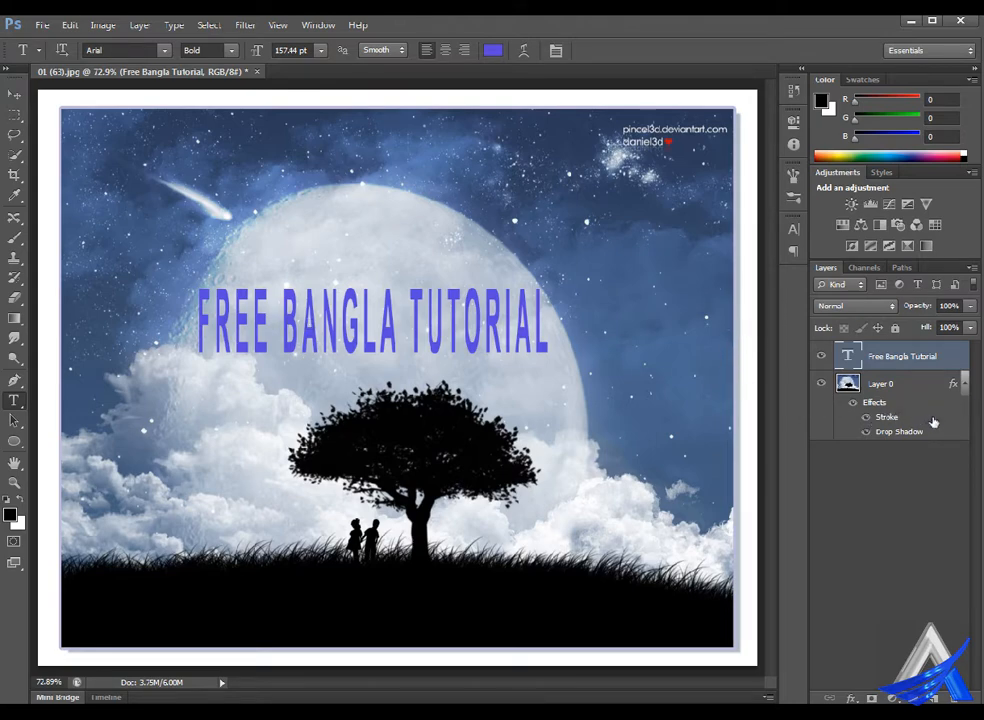
Step: Move the Stroke effect from Layer 0 to the Free Bangla Tutorial text layer
{"action": "left_click_drag", "start_coordinate": [933, 421], "coordinate": [926, 360]}
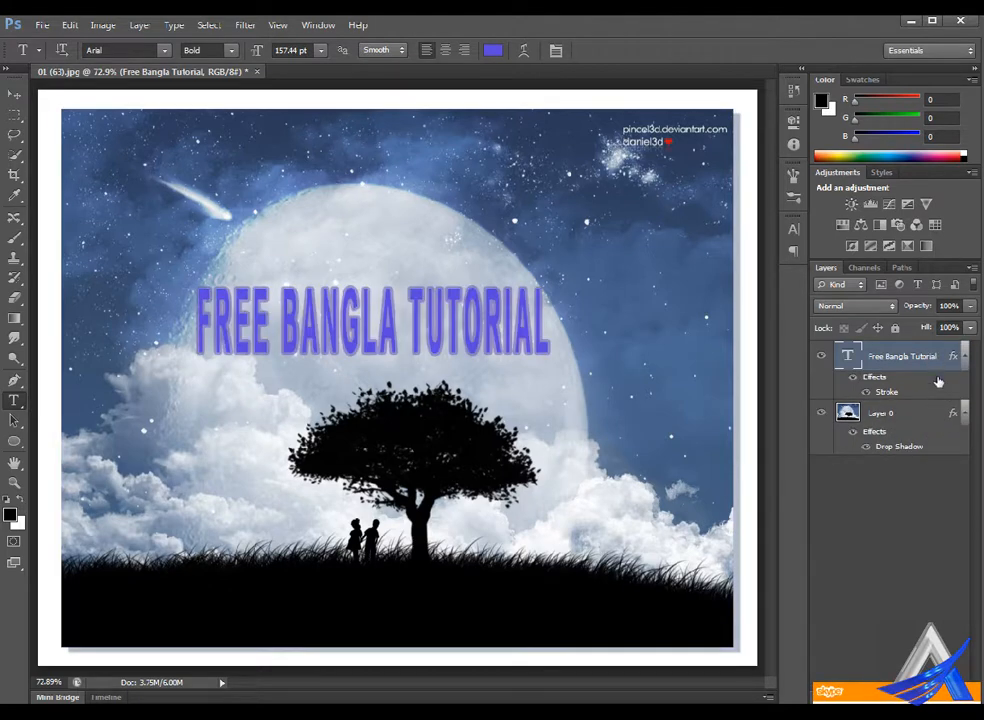
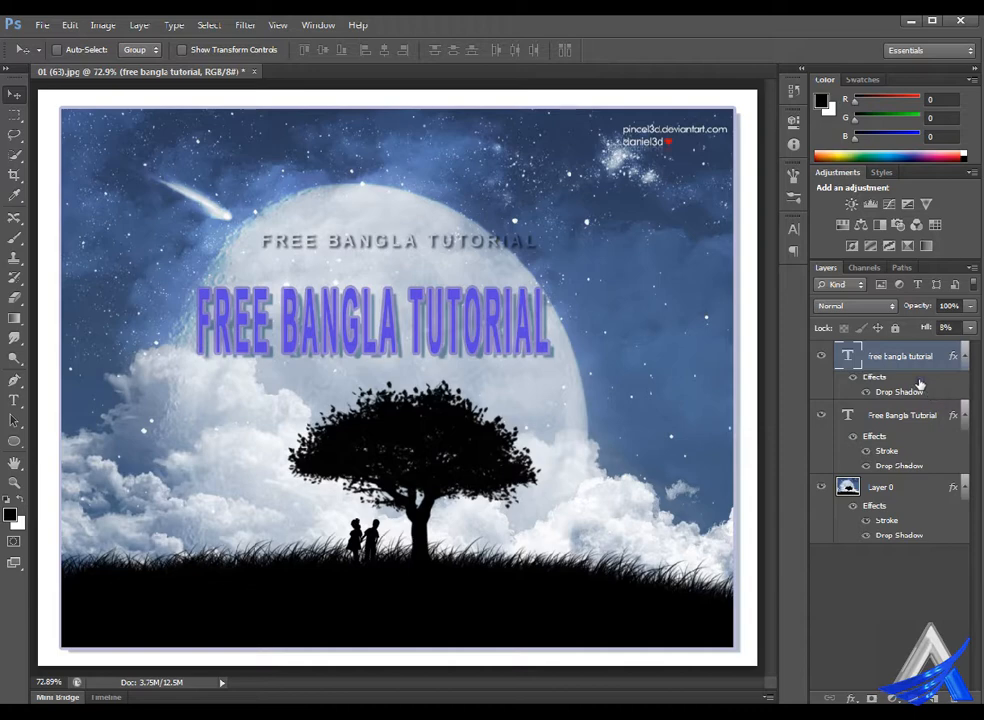
Step: Check the layer style of the small upper text with 8% fill, and delete that text layer
{"action": "double_click", "coordinate": [936, 398]}
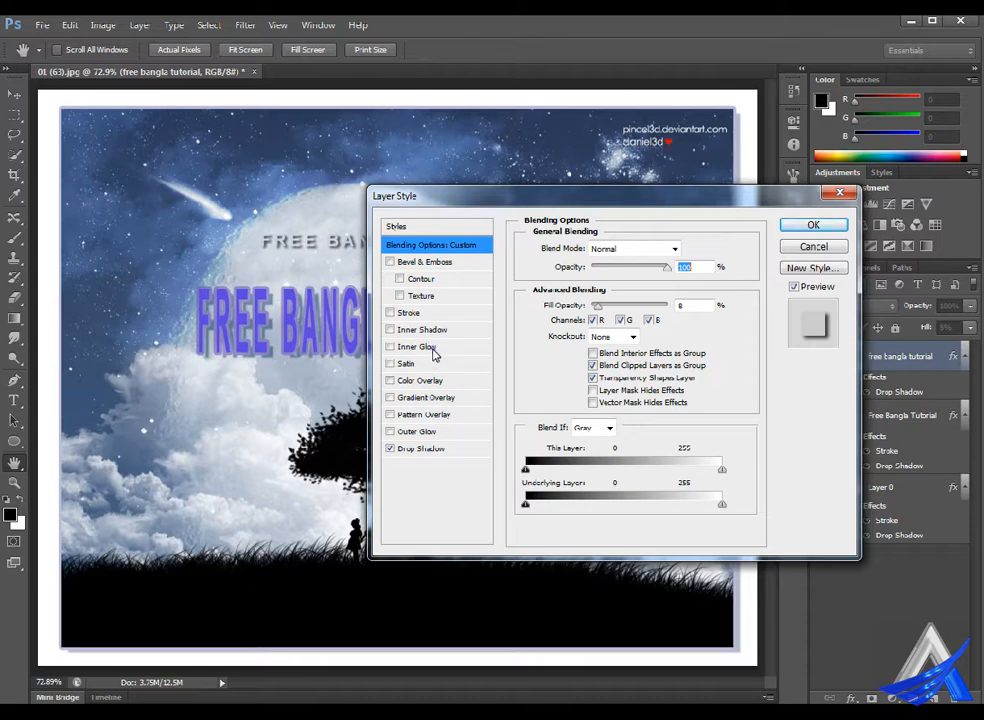
{"action": "left_click", "coordinate": [835, 248]}
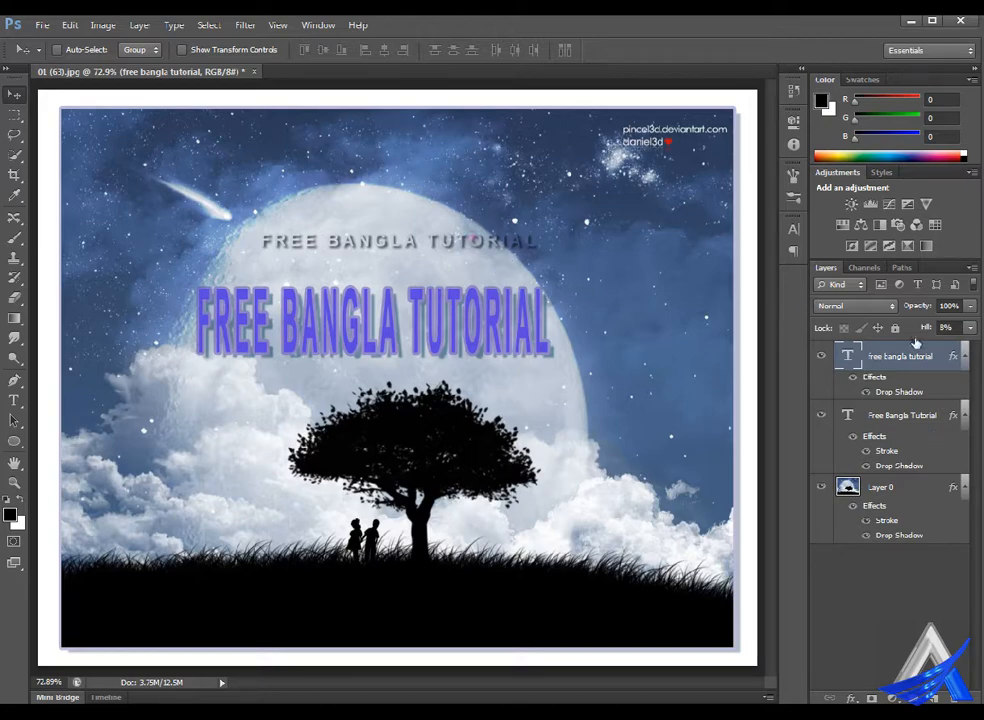
{"action": "key", "text": "Delete"}
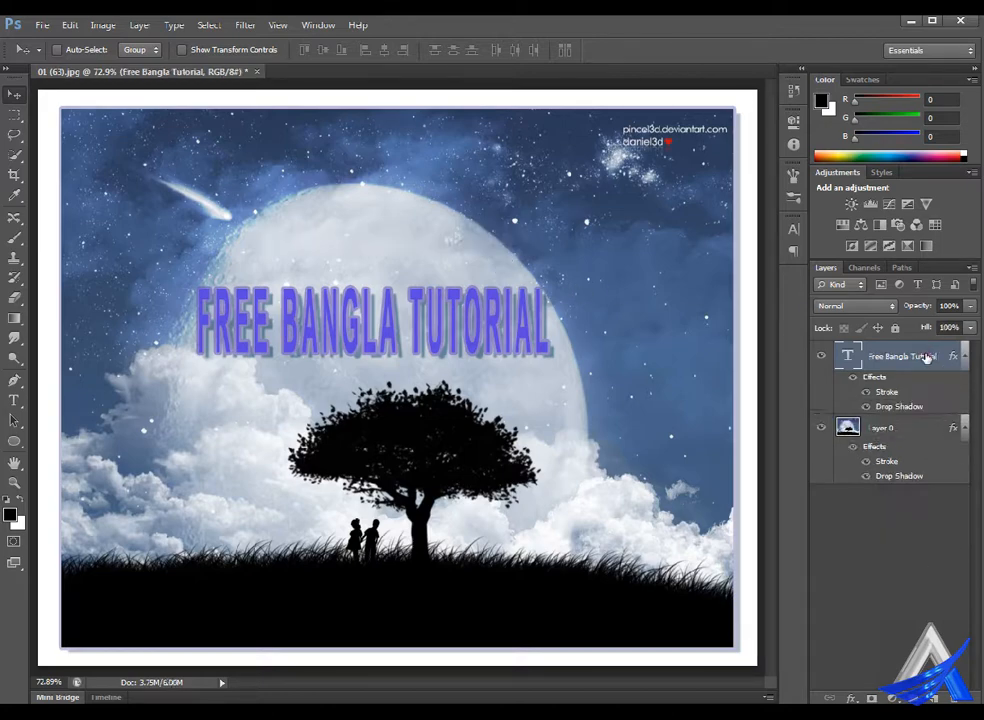
Step: Try Inner Shadow on the Free Bangla Tutorial layer, and replace it with Inner Glow, Satin and Gradient Overlay
{"action": "double_click", "coordinate": [910, 386]}
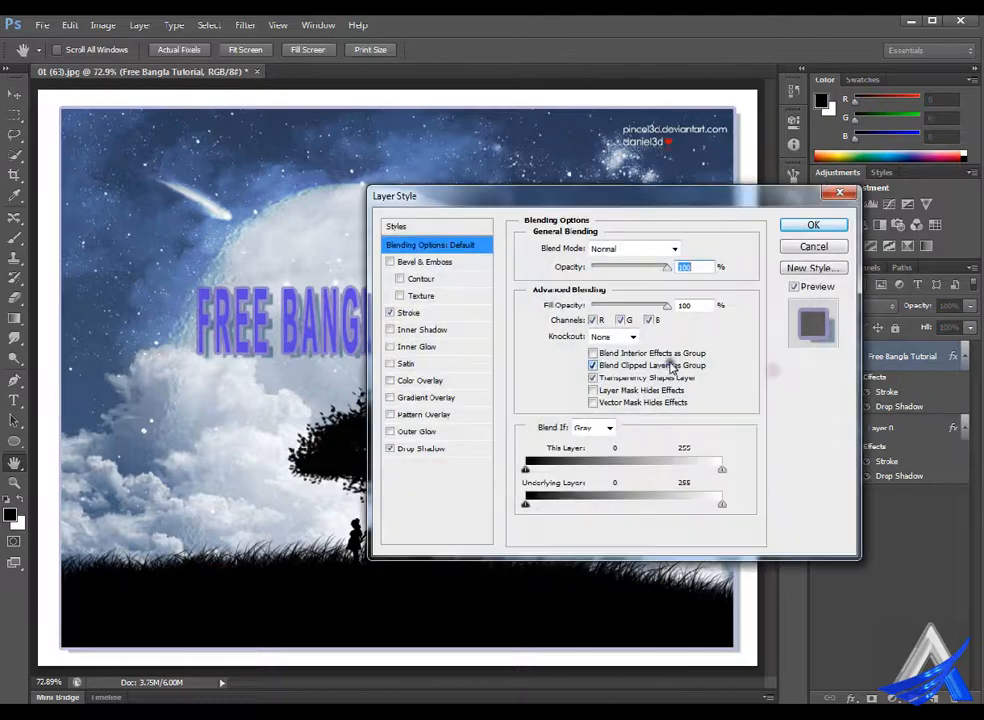
{"action": "left_click", "coordinate": [391, 329]}
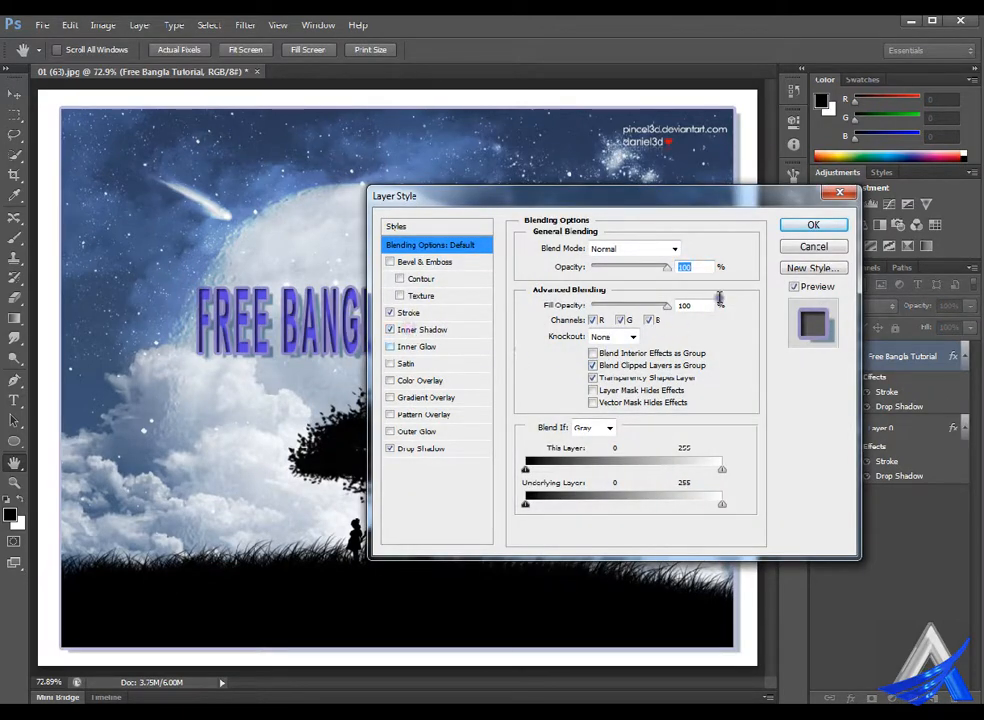
{"action": "left_click", "coordinate": [391, 329]}
{"action": "left_click", "coordinate": [391, 346]}
{"action": "left_click", "coordinate": [391, 363]}
{"action": "left_click", "coordinate": [391, 397]}
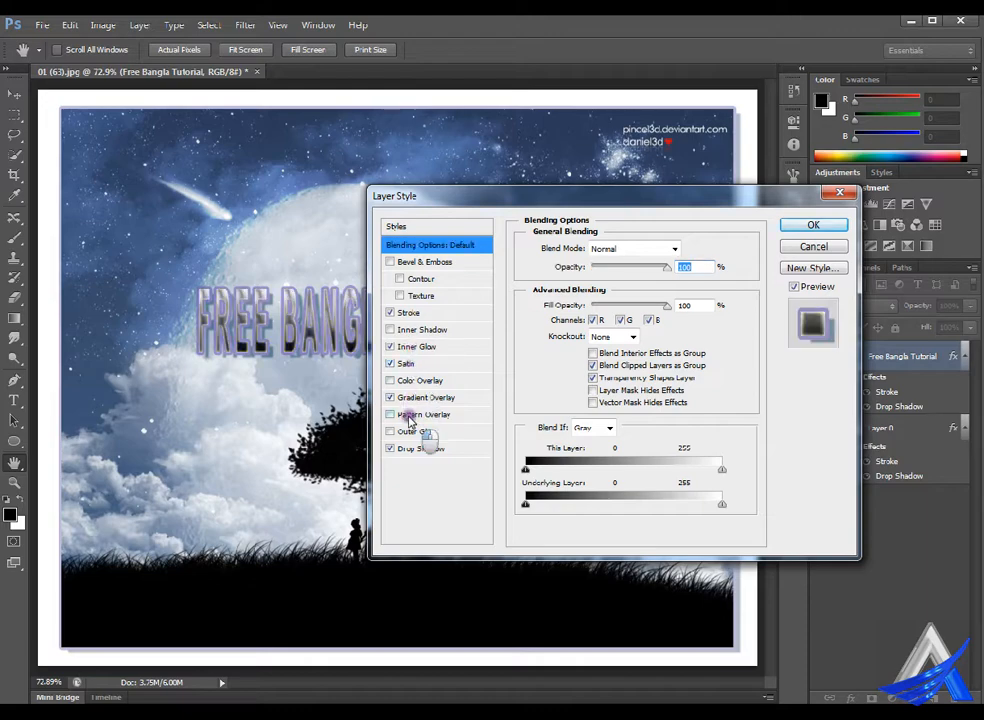
Step: Try Pattern Overlay and Outer Glow on the text, and disable both along with Gradient Overlay
{"action": "left_click", "coordinate": [391, 414]}
{"action": "left_click", "coordinate": [391, 431]}
{"action": "left_click", "coordinate": [391, 431]}
{"action": "left_click", "coordinate": [391, 414]}
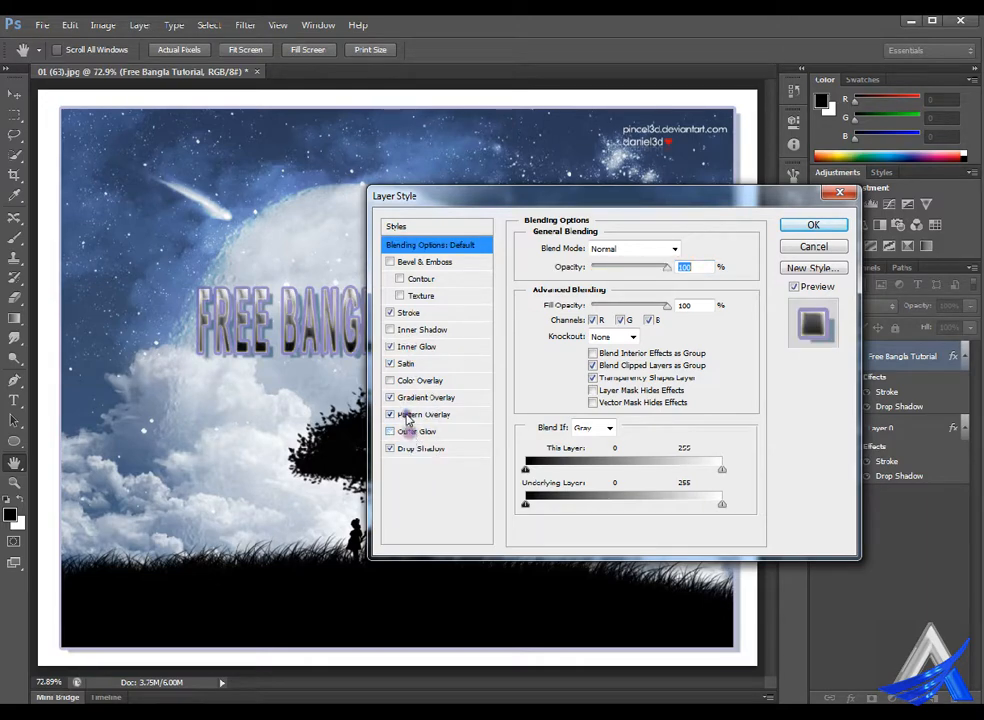
{"action": "left_click", "coordinate": [391, 397]}
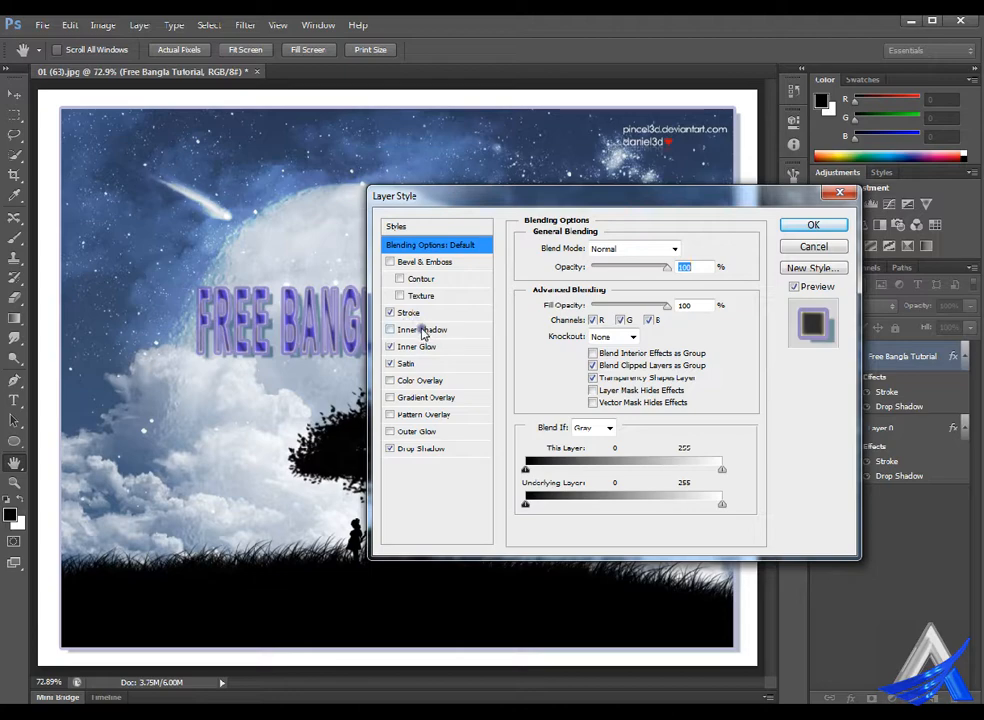
Step: Enable Texture under Bevel & Emboss for the text, and look through the patterns and the available pattern sets
{"action": "left_click", "coordinate": [439, 297]}
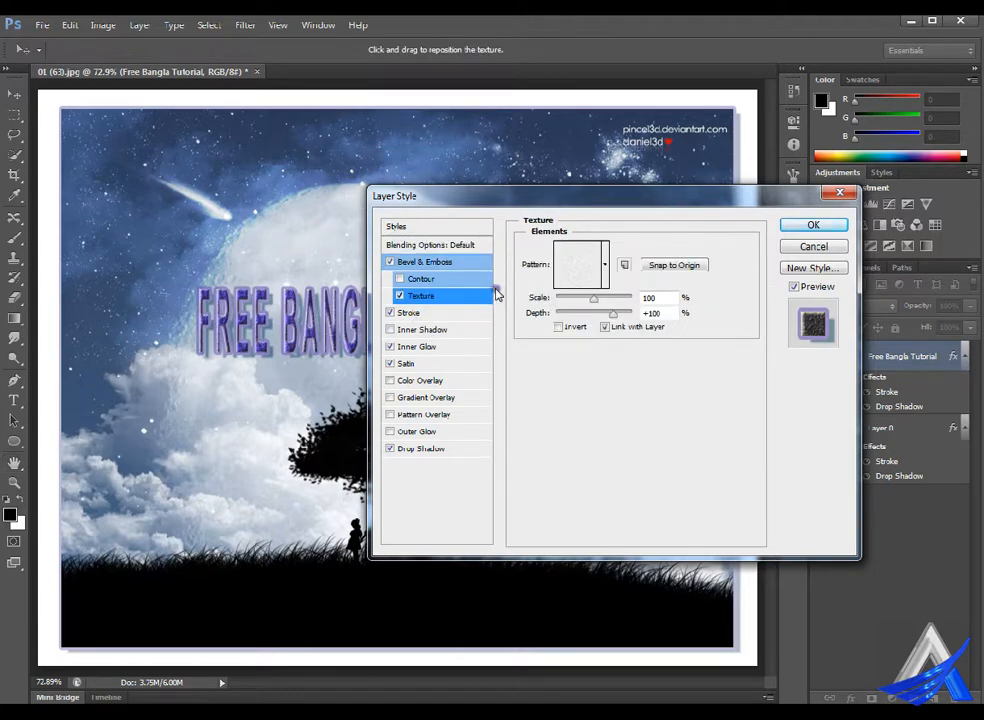
{"action": "left_click", "coordinate": [605, 263]}
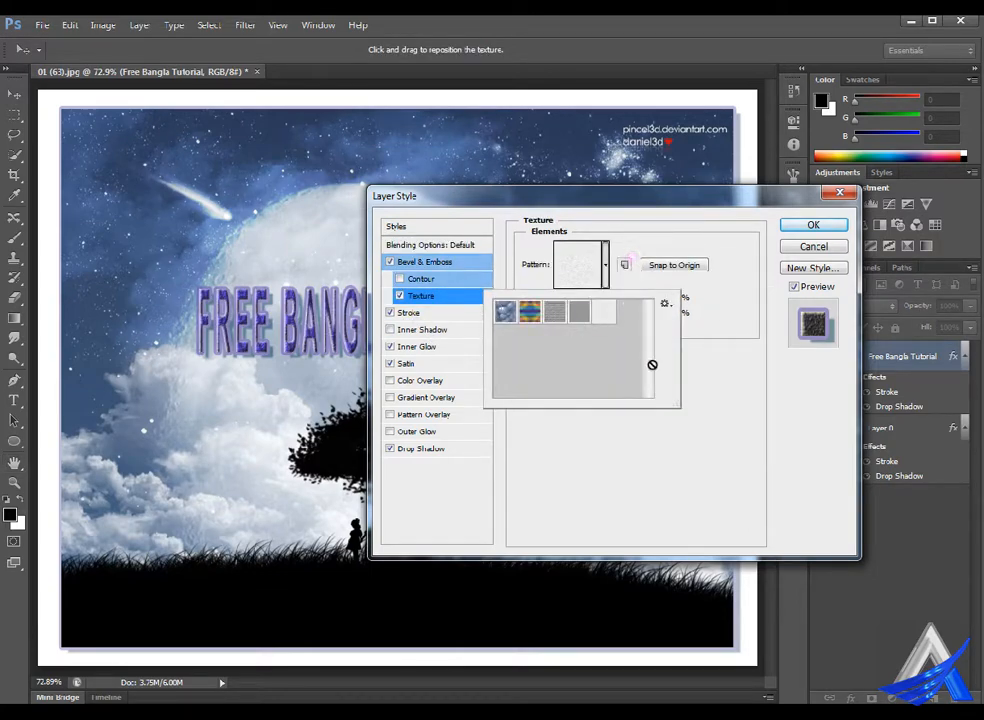
{"action": "left_click", "coordinate": [665, 303]}
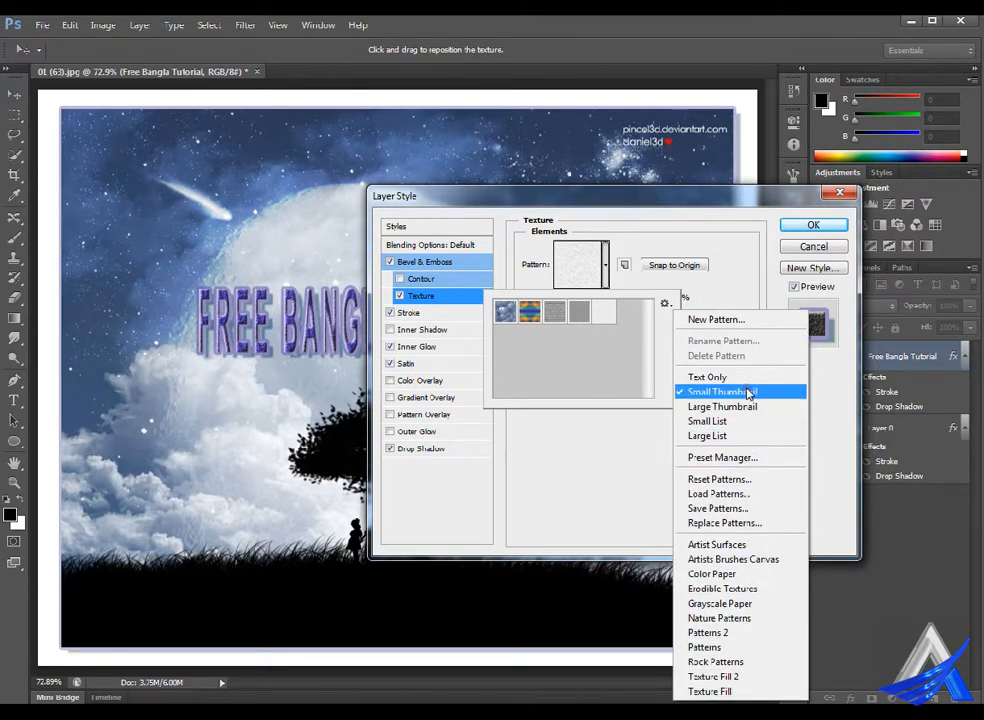
{"action": "left_click", "coordinate": [667, 434]}
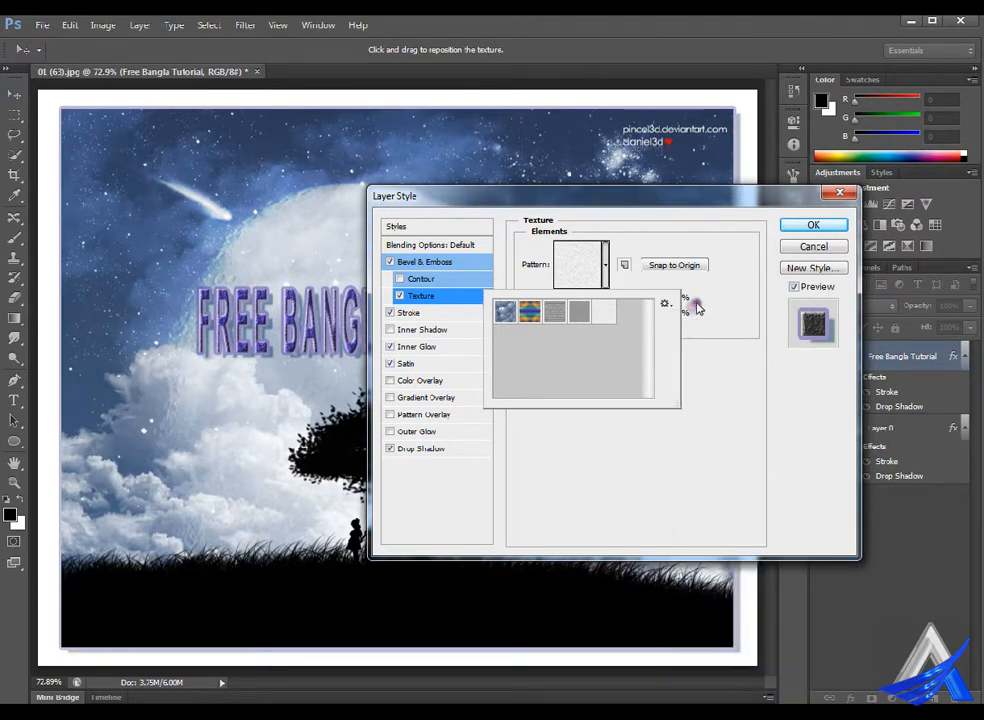
{"action": "left_click", "coordinate": [665, 303]}
{"action": "left_click", "coordinate": [629, 454]}
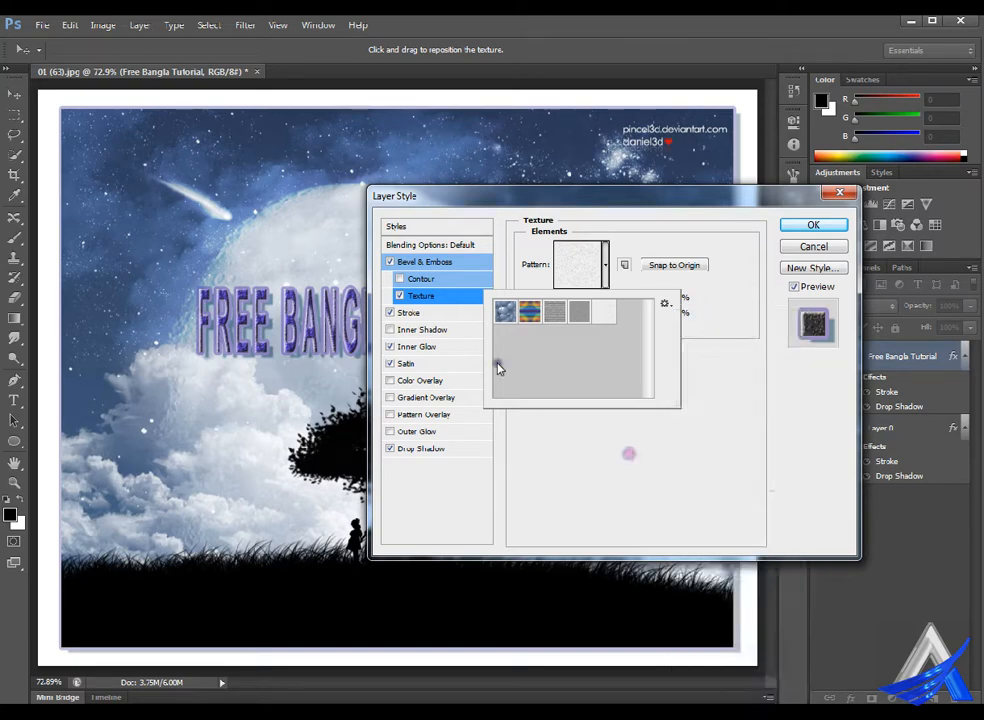
Step: Disable Texture, and try Contour and a red Color Overlay on the text, switching each off again
{"action": "left_click", "coordinate": [400, 295]}
{"action": "left_click", "coordinate": [401, 278]}
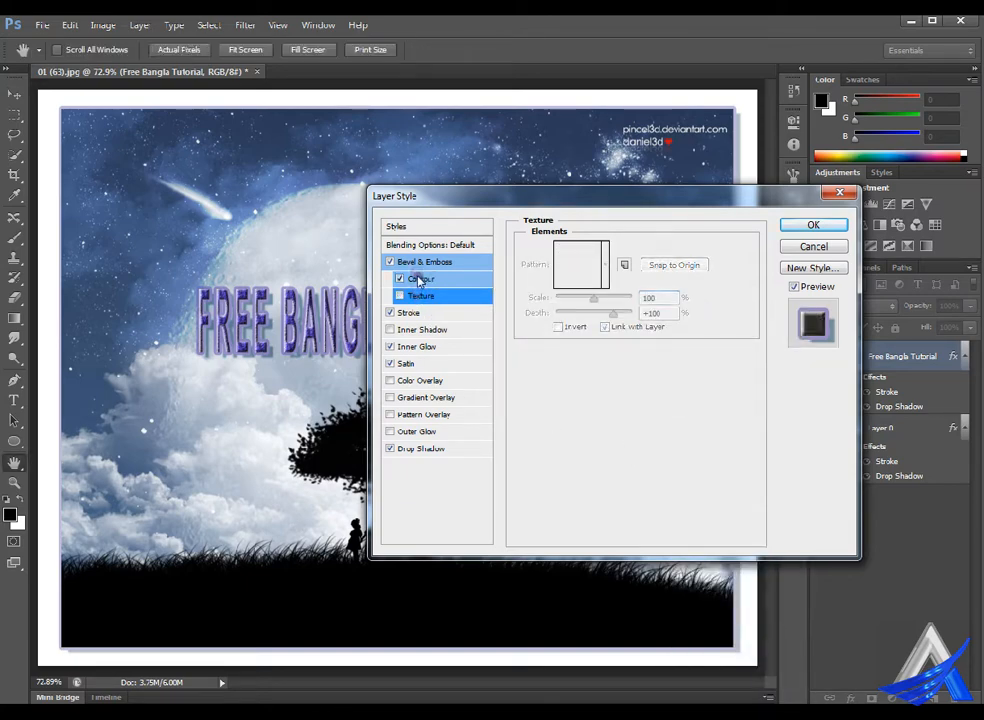
{"action": "left_click", "coordinate": [400, 278]}
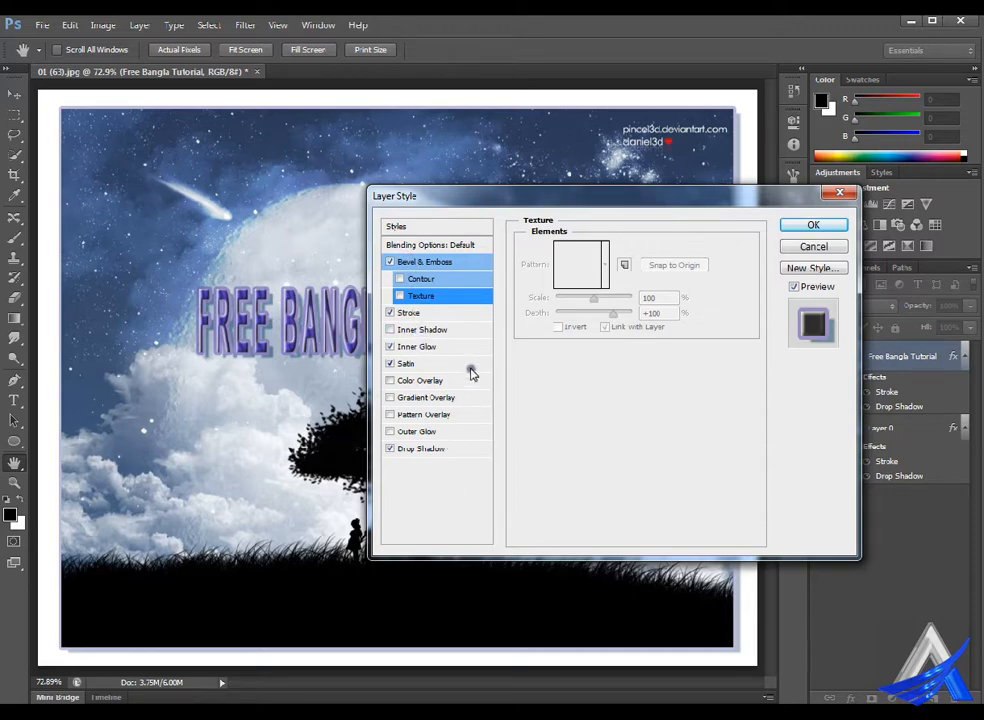
{"action": "left_click", "coordinate": [421, 382]}
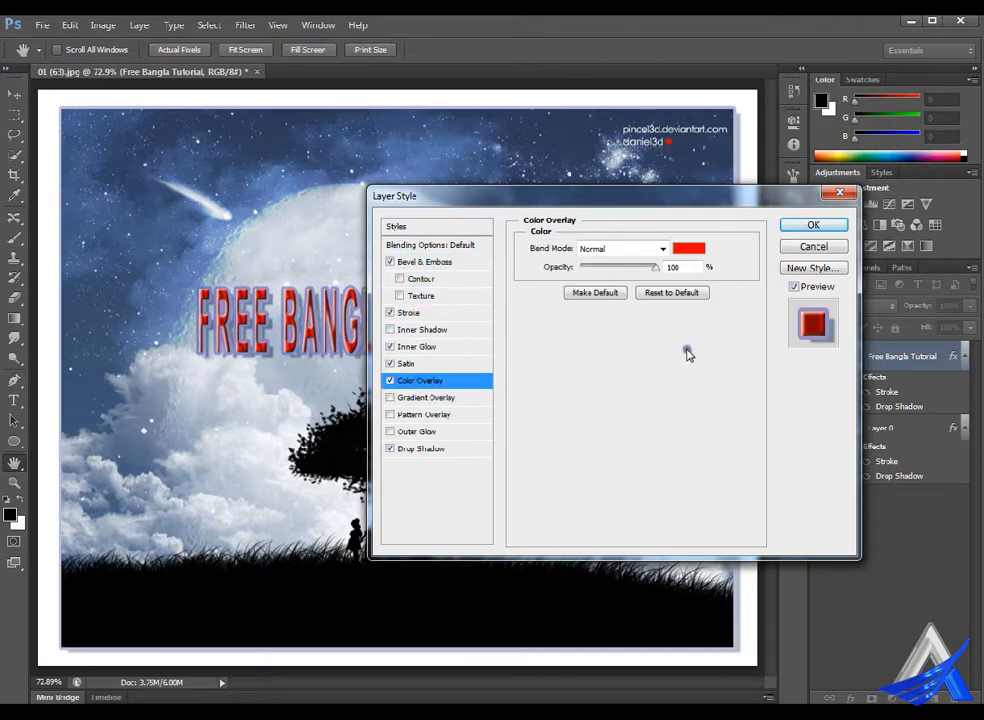
{"action": "left_click", "coordinate": [391, 381]}
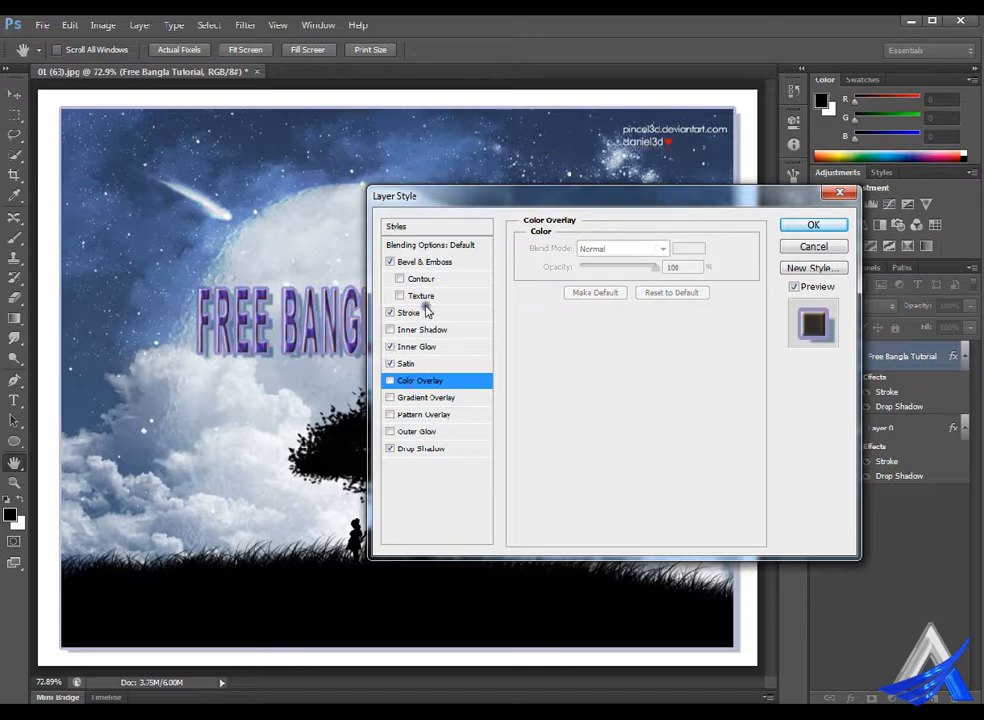
Step: Show the preset styles, try creating a new style from the current settings, and discard the text's layer style changes
{"action": "left_click", "coordinate": [426, 226]}
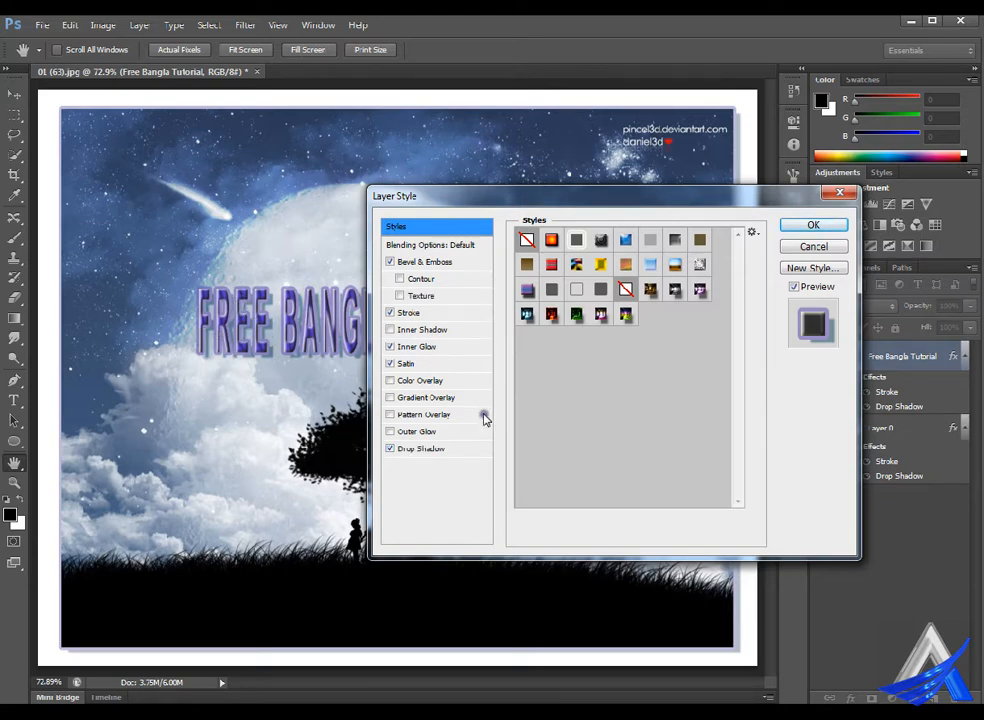
{"action": "left_click", "coordinate": [391, 363]}
{"action": "left_click", "coordinate": [838, 268]}
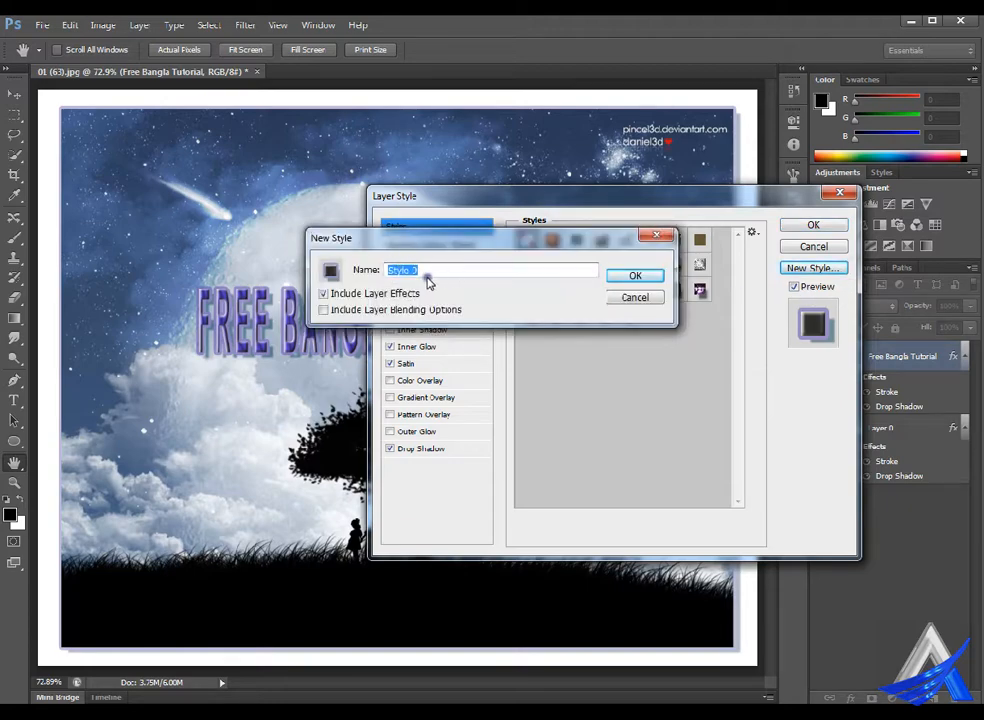
{"action": "left_click", "coordinate": [645, 280]}
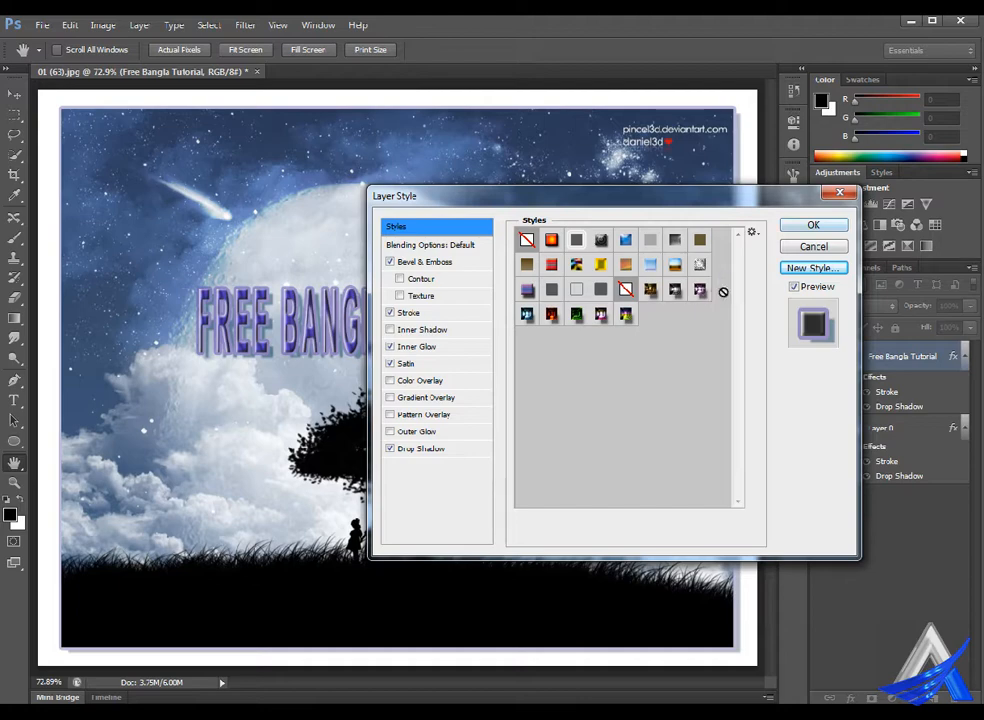
{"action": "left_click", "coordinate": [835, 247]}
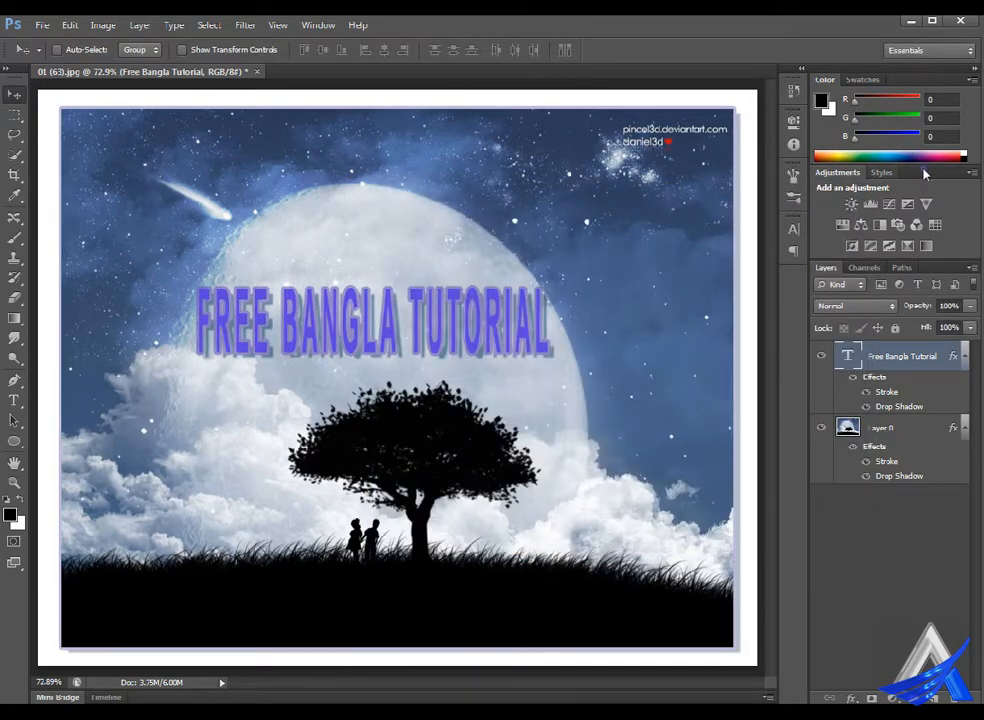
Step: Apply the yellow preset style with Satin and Gradient Overlay to the Free Bangla Tutorial text layer
{"action": "left_click", "coordinate": [881, 172]}
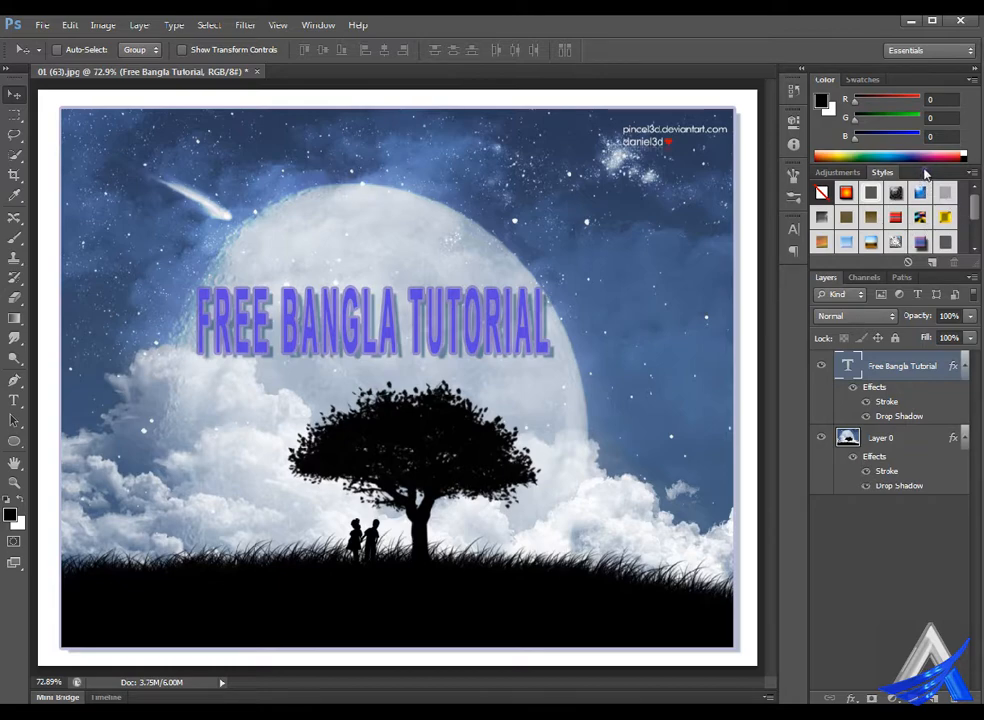
{"action": "left_click", "coordinate": [319, 25]}
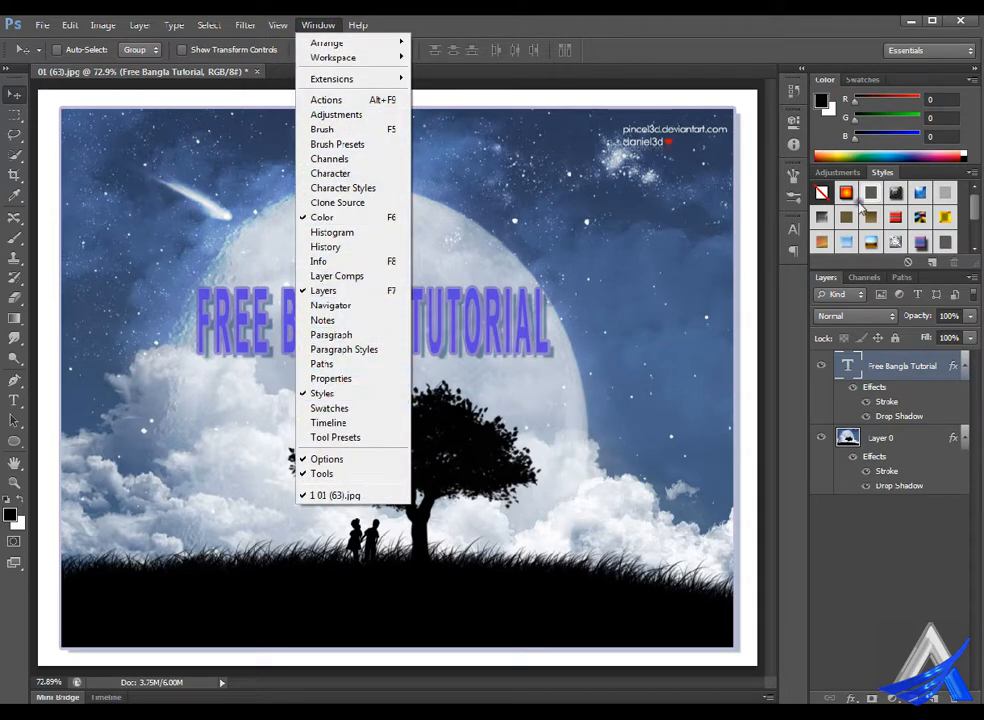
{"action": "left_click", "coordinate": [930, 172]}
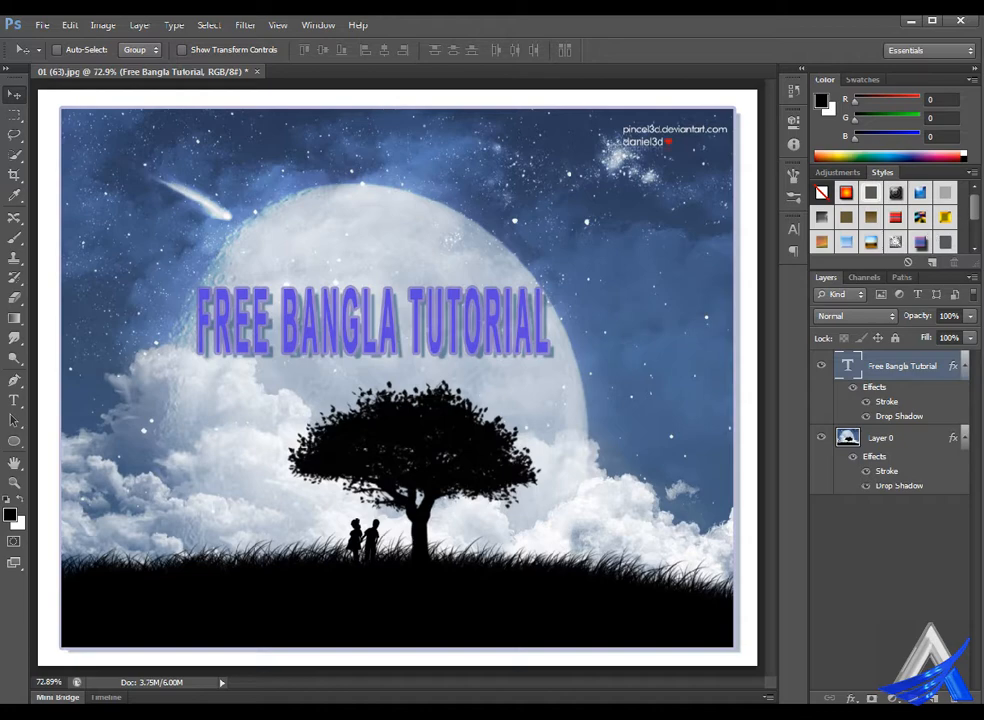
{"action": "left_click", "coordinate": [946, 218]}
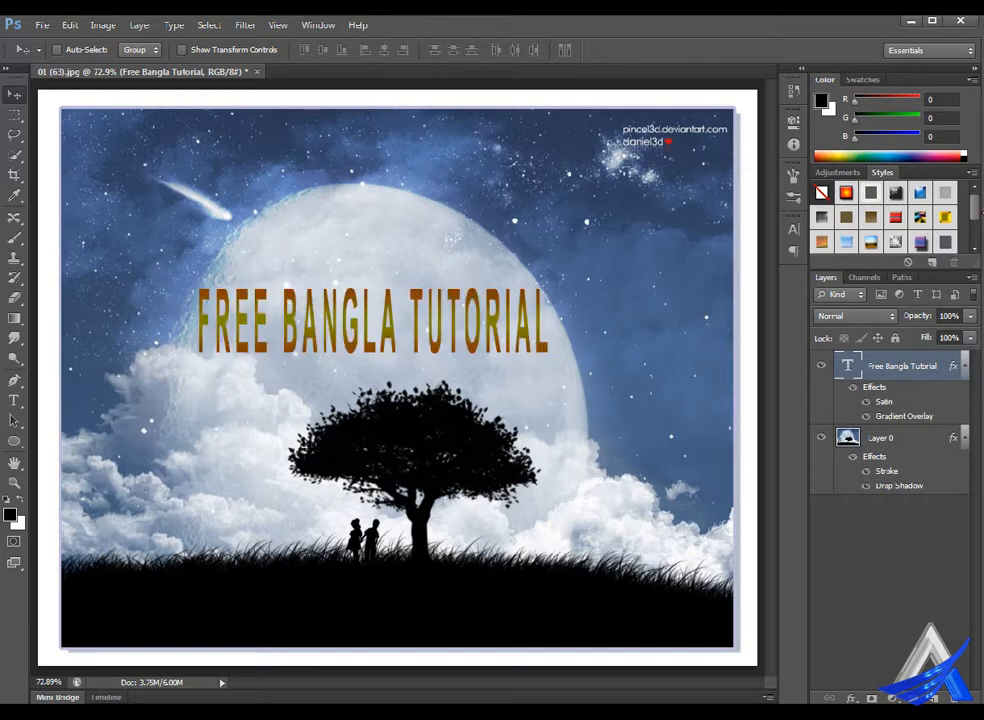
Step: Apply the multicolor Bevel & Emboss and Gradient Overlay preset to the text, and append the KS Styles set to the presets
{"action": "left_click", "coordinate": [946, 234]}
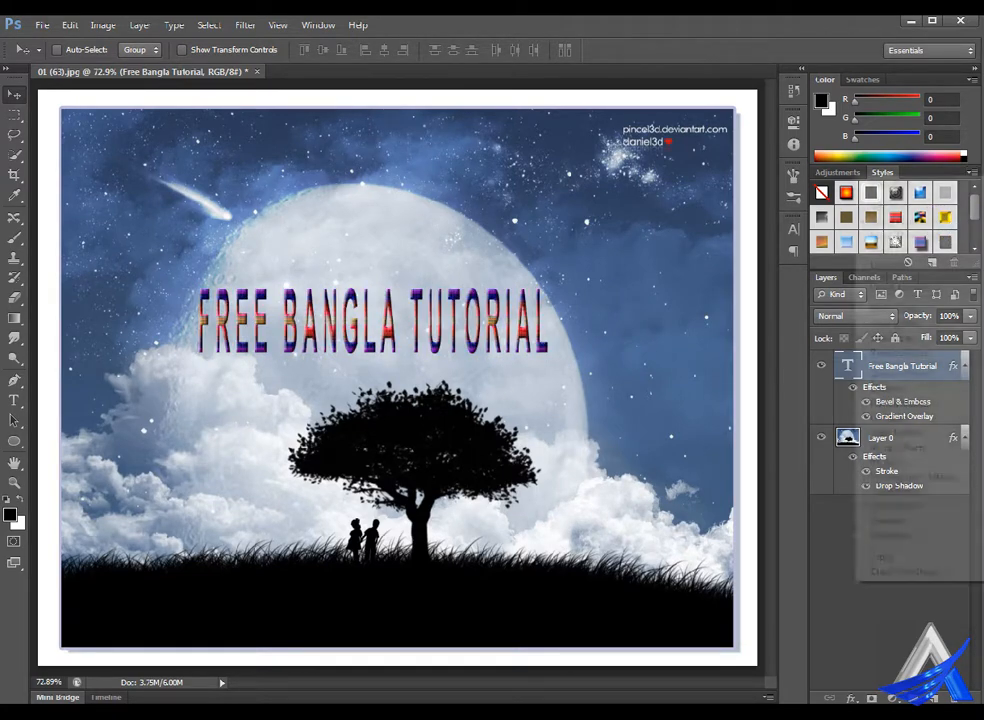
{"action": "left_click", "coordinate": [971, 172]}
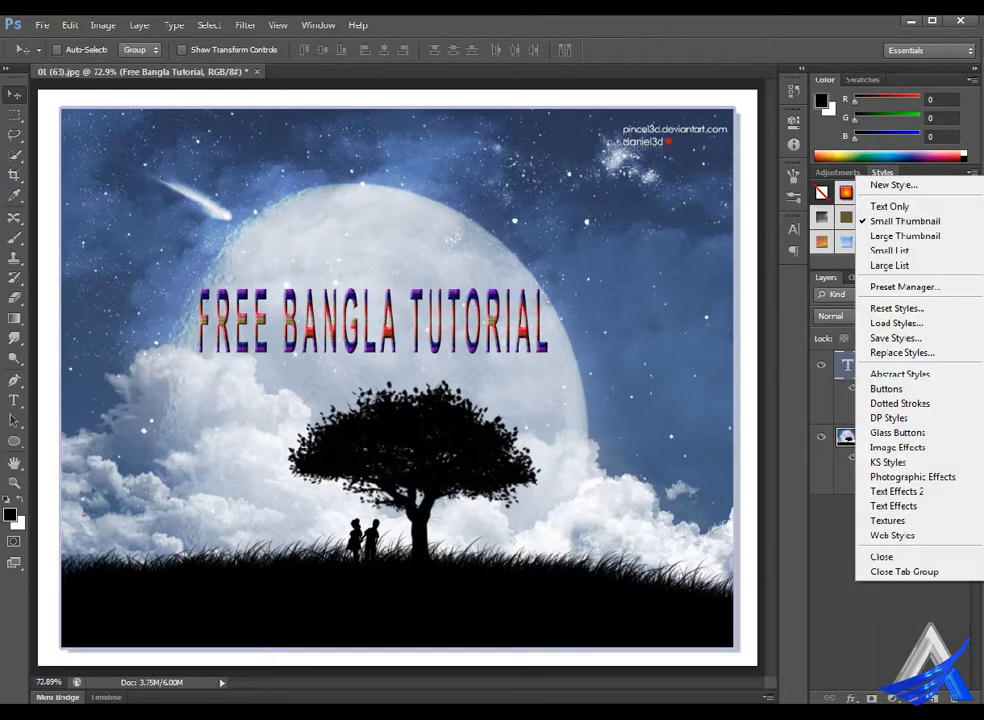
{"action": "left_click", "coordinate": [944, 466]}
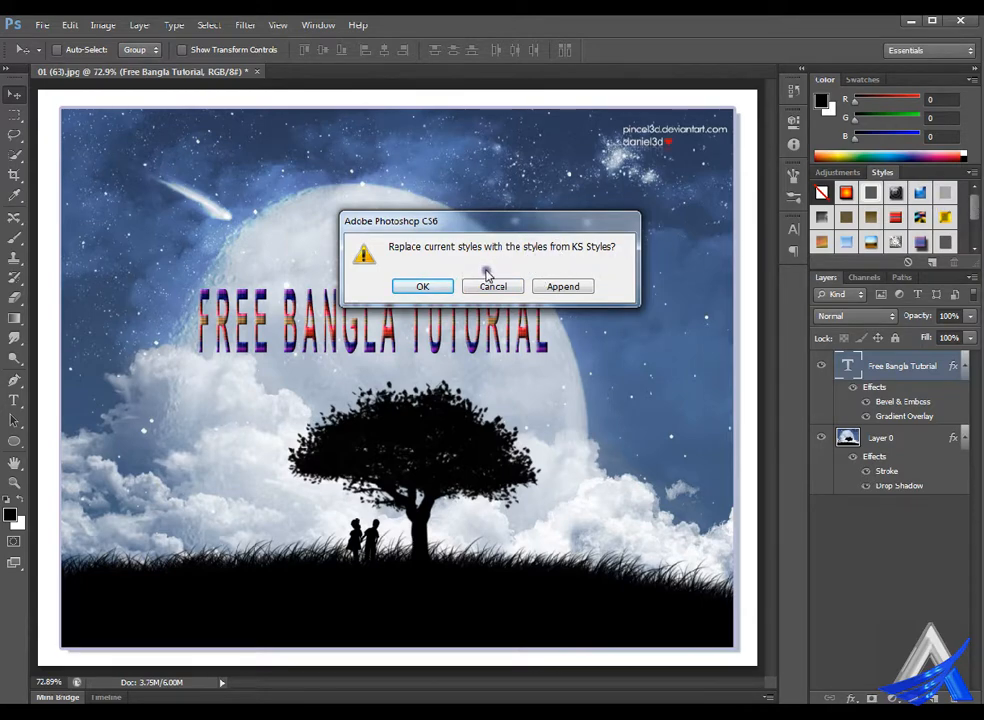
{"action": "left_click", "coordinate": [583, 284]}
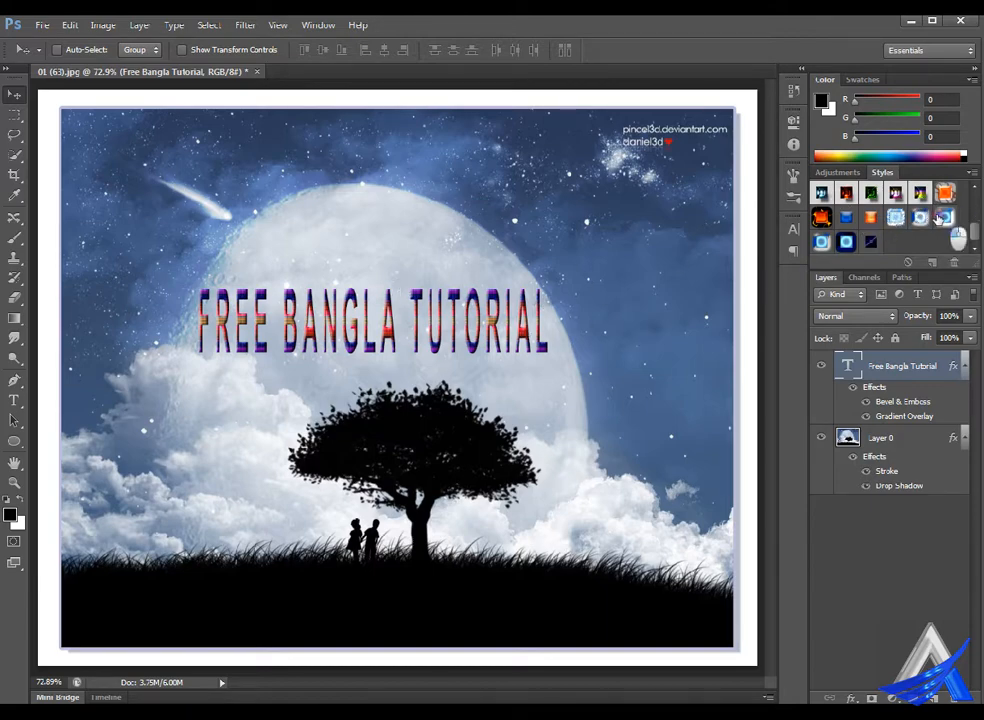
Step: Try several KS Styles presets on the text, including the orange, fiery lava, blue and near-black ones
{"action": "left_click", "coordinate": [942, 217]}
{"action": "left_click", "coordinate": [917, 216]}
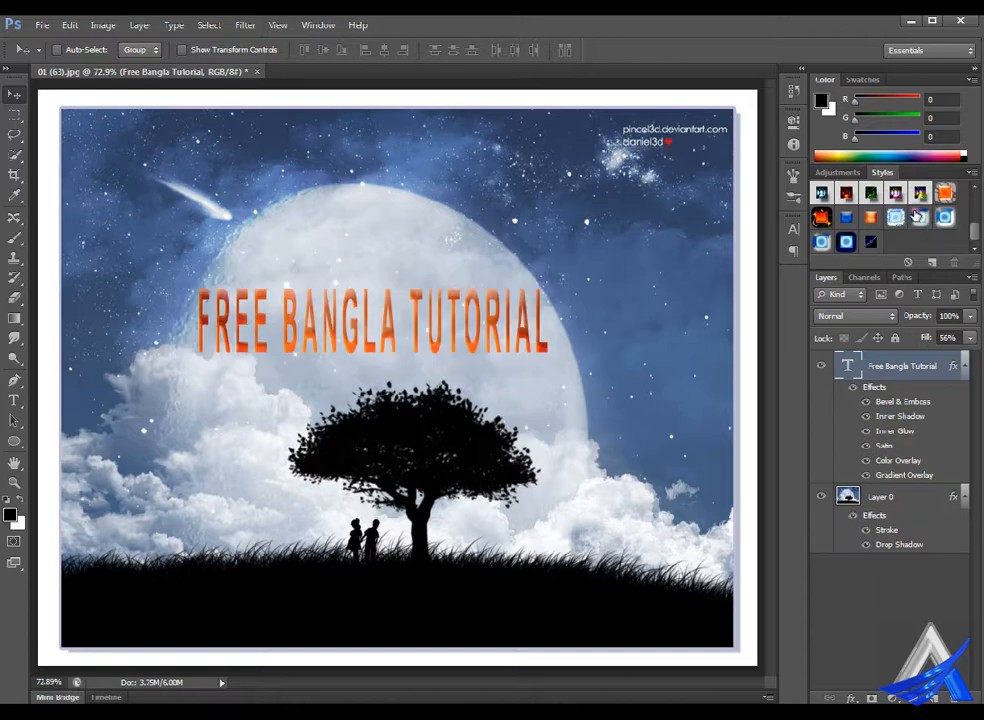
{"action": "left_click", "coordinate": [895, 216]}
{"action": "left_click", "coordinate": [868, 217]}
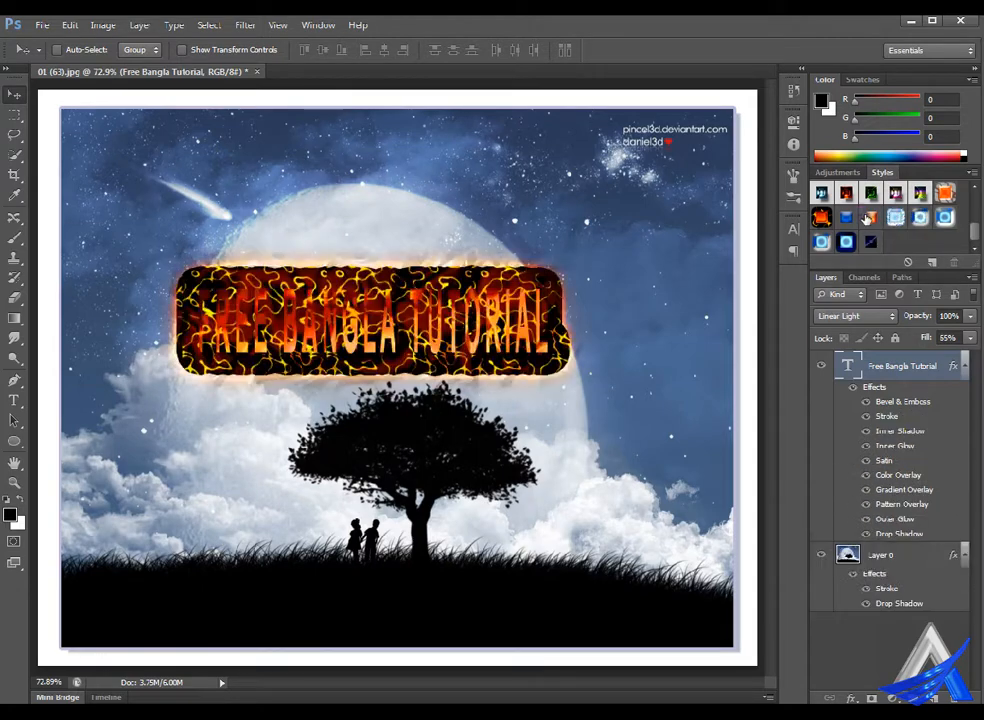
{"action": "left_click", "coordinate": [850, 240]}
{"action": "left_click", "coordinate": [872, 242]}
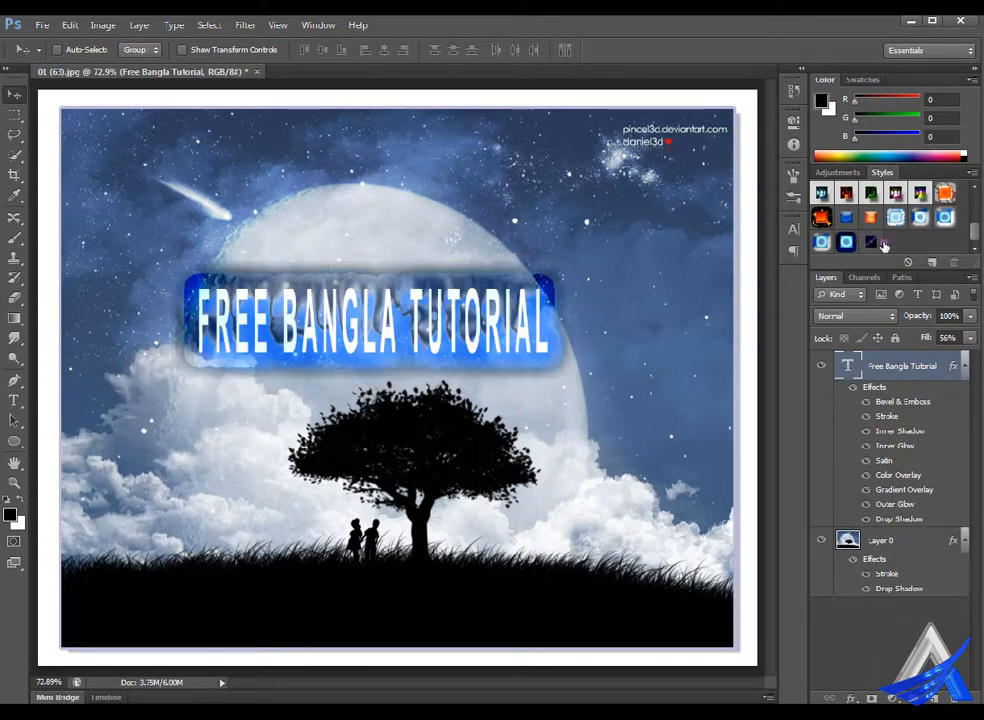
{"action": "left_click", "coordinate": [905, 246]}
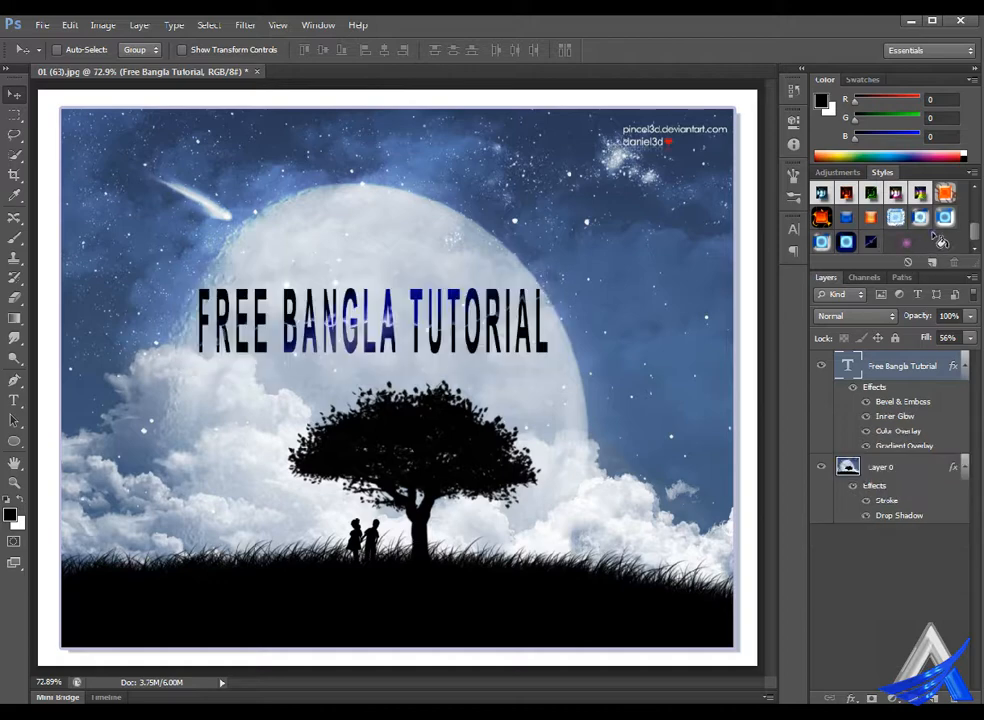
Step: Compare the glowing blue, orange and dark blue presets on the text, and apply the glowing blue one with Pattern Overlay
{"action": "left_click", "coordinate": [931, 219]}
{"action": "left_click", "coordinate": [952, 219]}
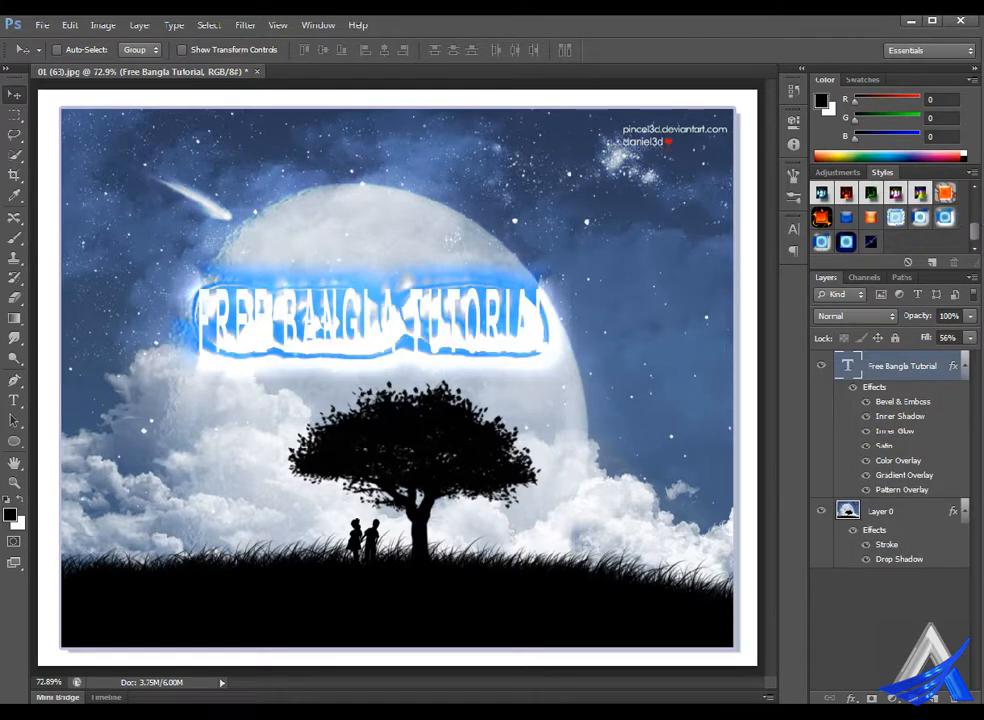
{"action": "left_click", "coordinate": [945, 218]}
{"action": "left_click", "coordinate": [953, 217]}
{"action": "left_click", "coordinate": [912, 215]}
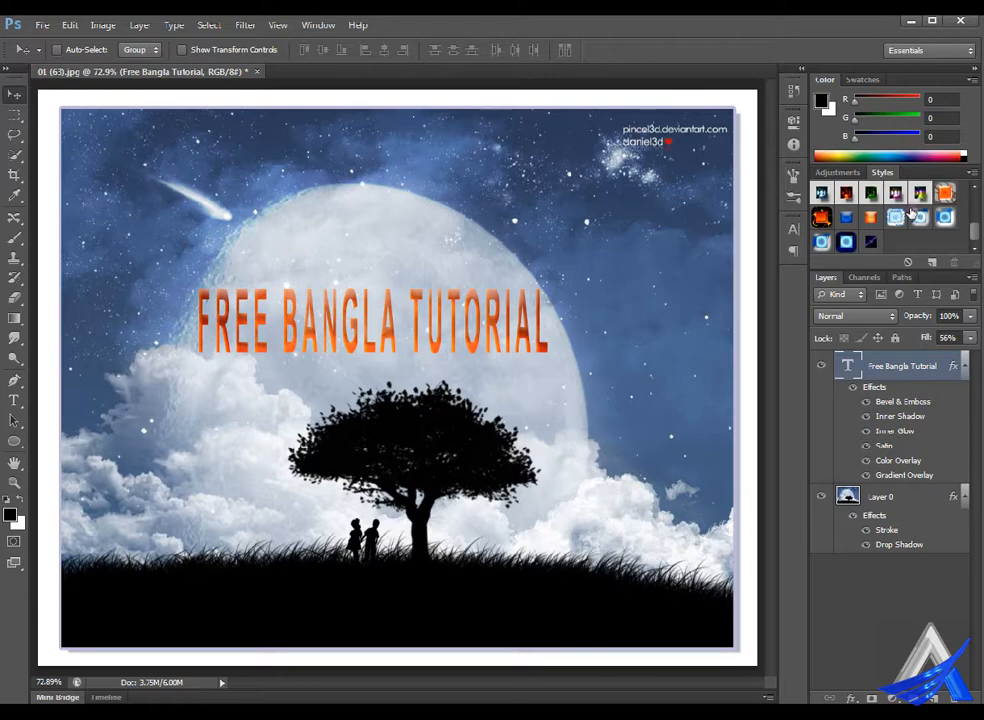
{"action": "left_click", "coordinate": [884, 216]}
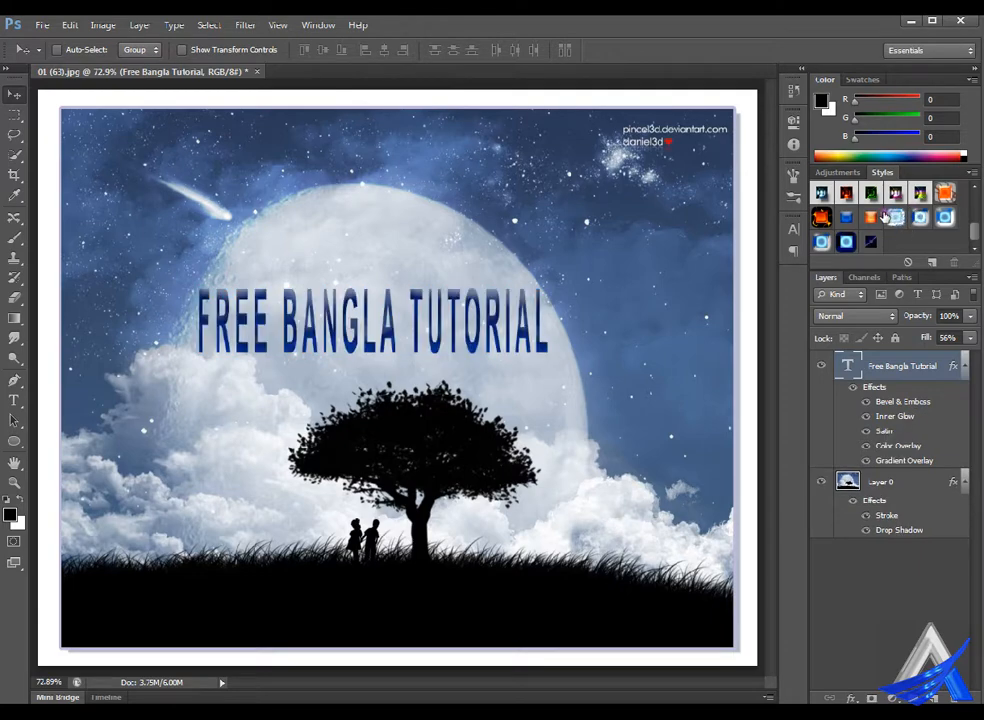
{"action": "left_click", "coordinate": [944, 218]}
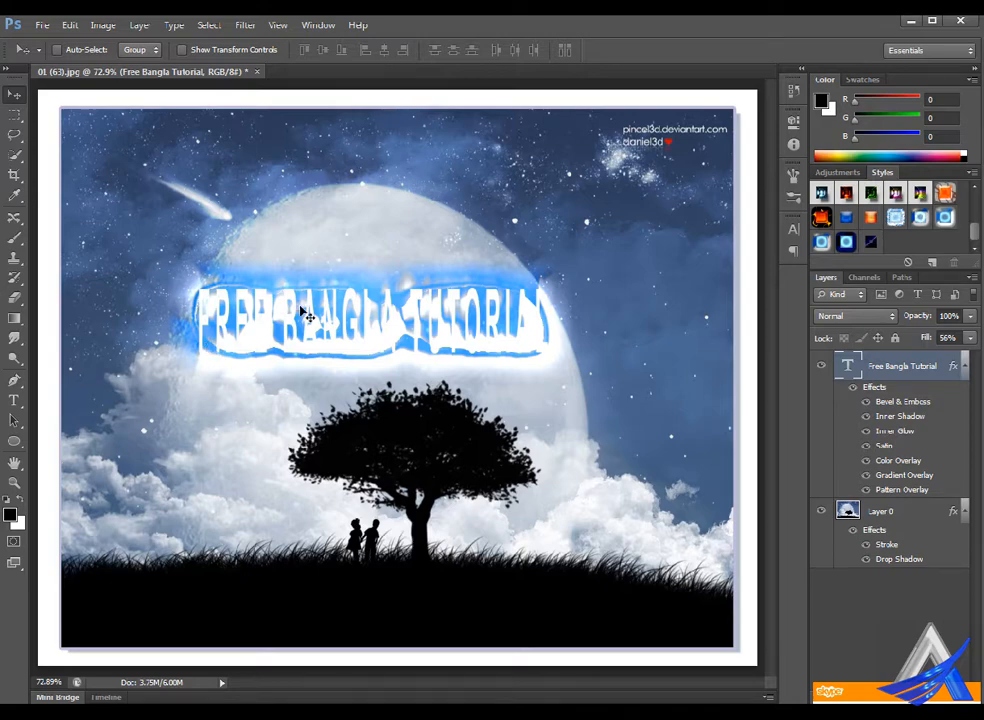
Step: Scale the layer effects of the Free Bangla Tutorial text down to 4%
{"action": "left_click", "coordinate": [140, 25]}
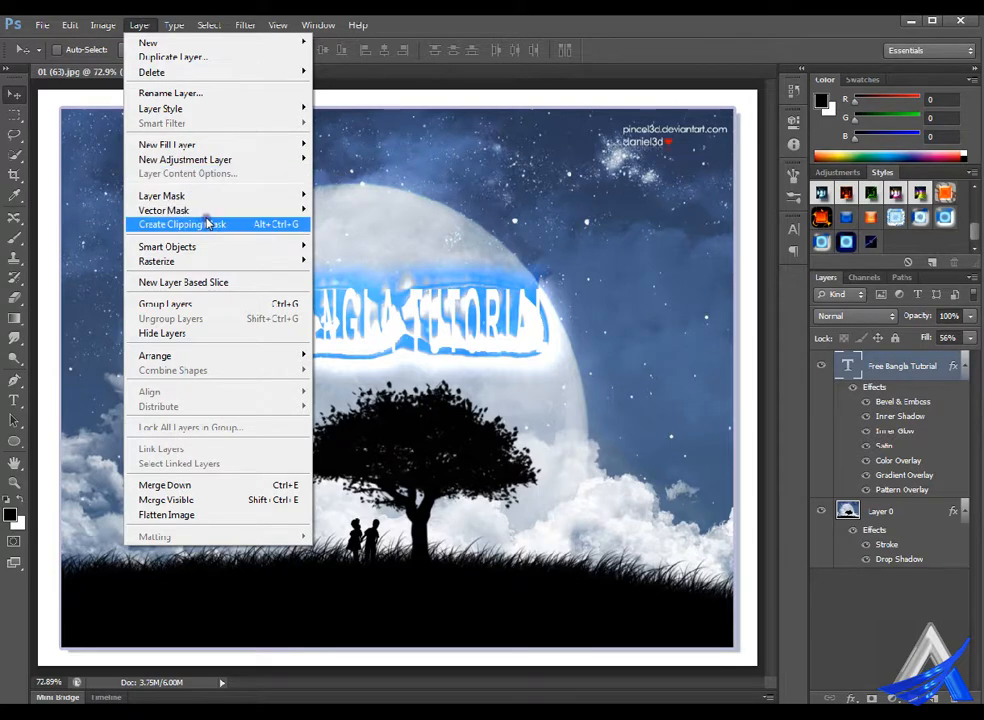
{"action": "mouse_move", "coordinate": [208, 195]}
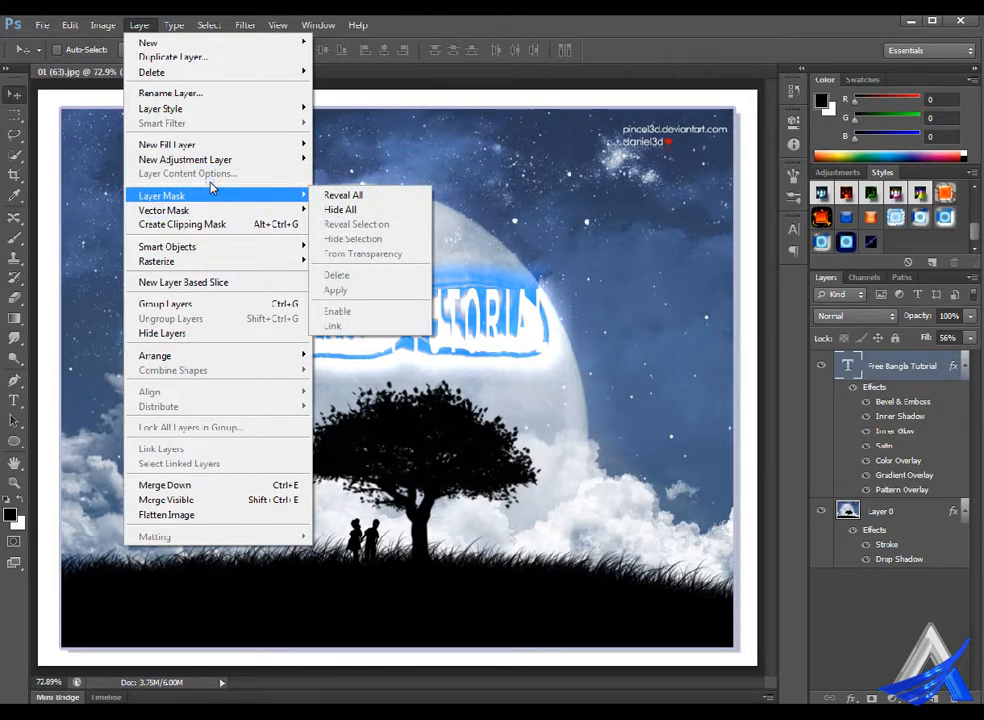
{"action": "left_click", "coordinate": [142, 23]}
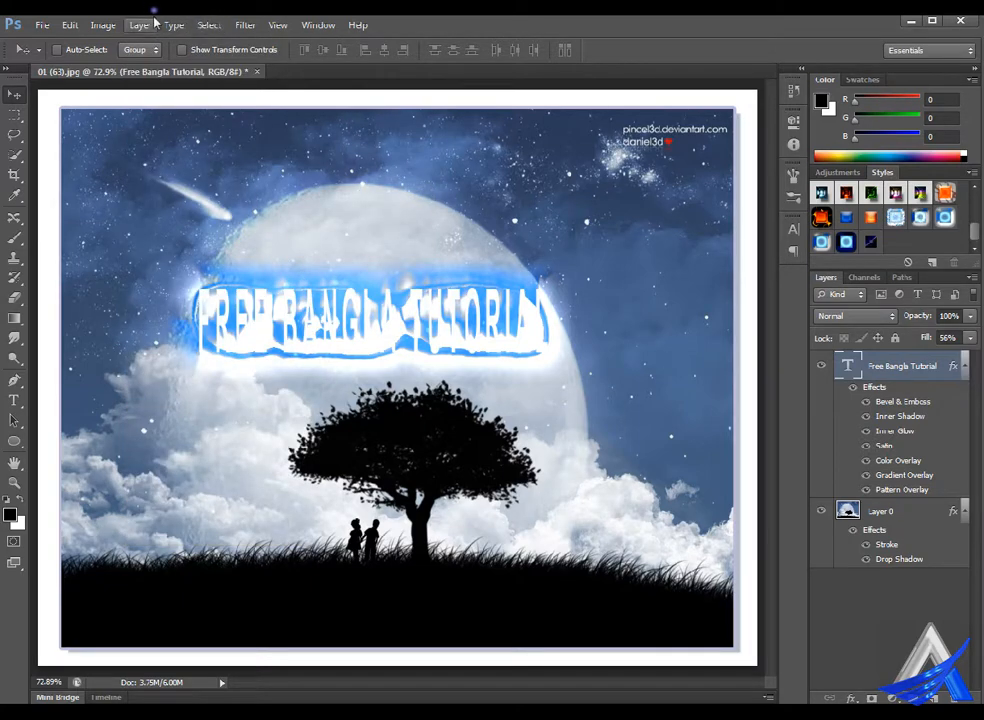
{"action": "left_click", "coordinate": [148, 25]}
{"action": "mouse_move", "coordinate": [208, 195]}
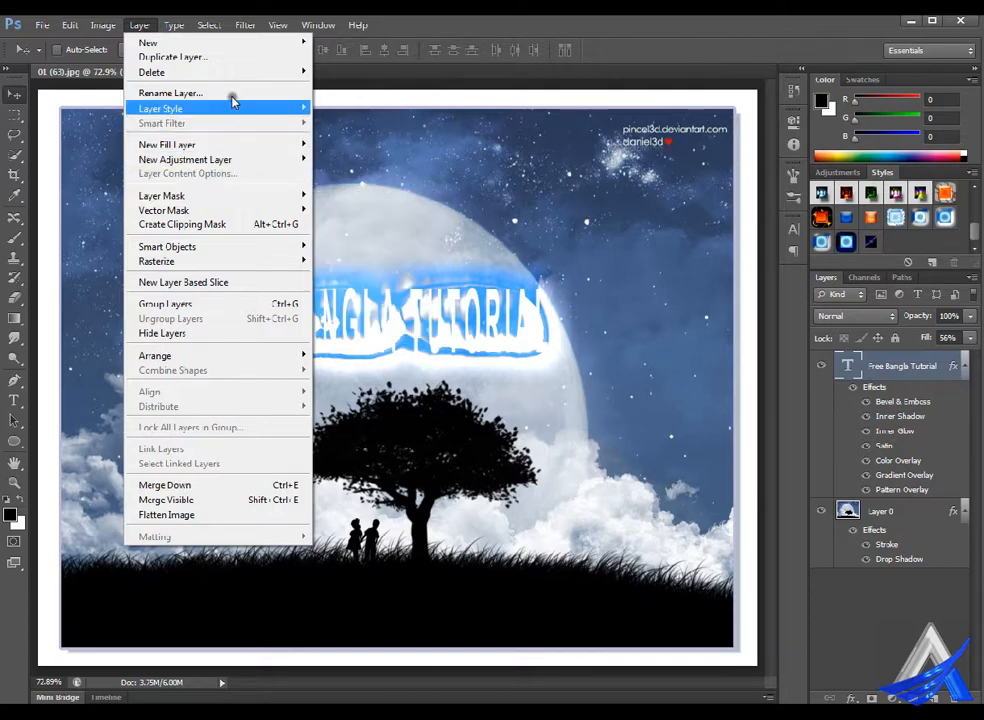
{"action": "mouse_move", "coordinate": [232, 101]}
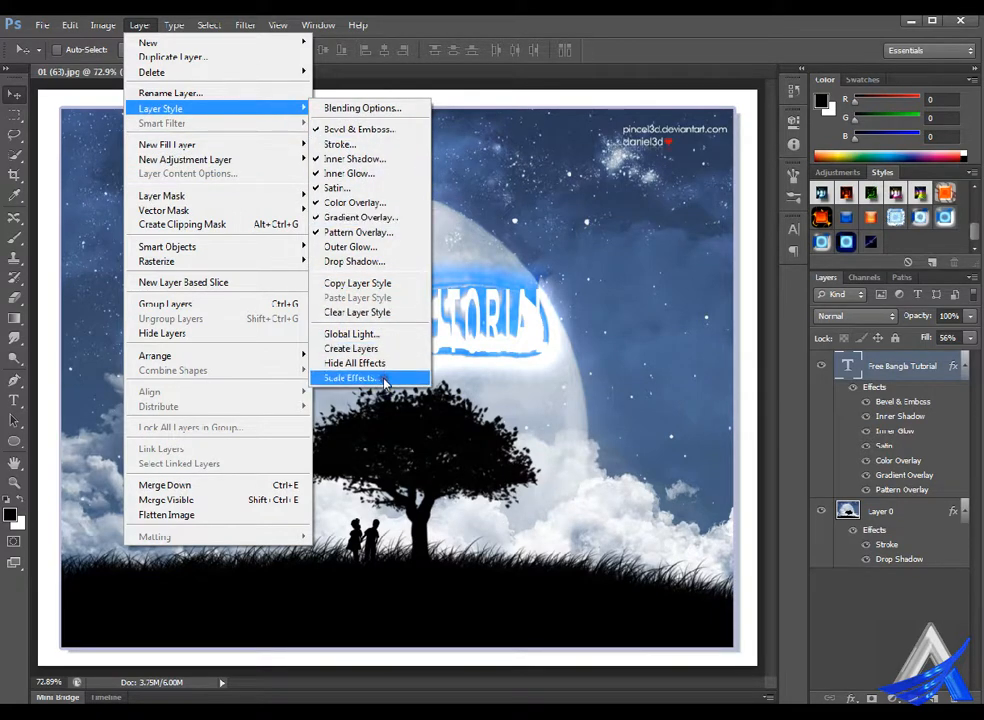
{"action": "left_click", "coordinate": [352, 378]}
{"action": "left_click_drag", "start_coordinate": [487, 240], "coordinate": [554, 148]}
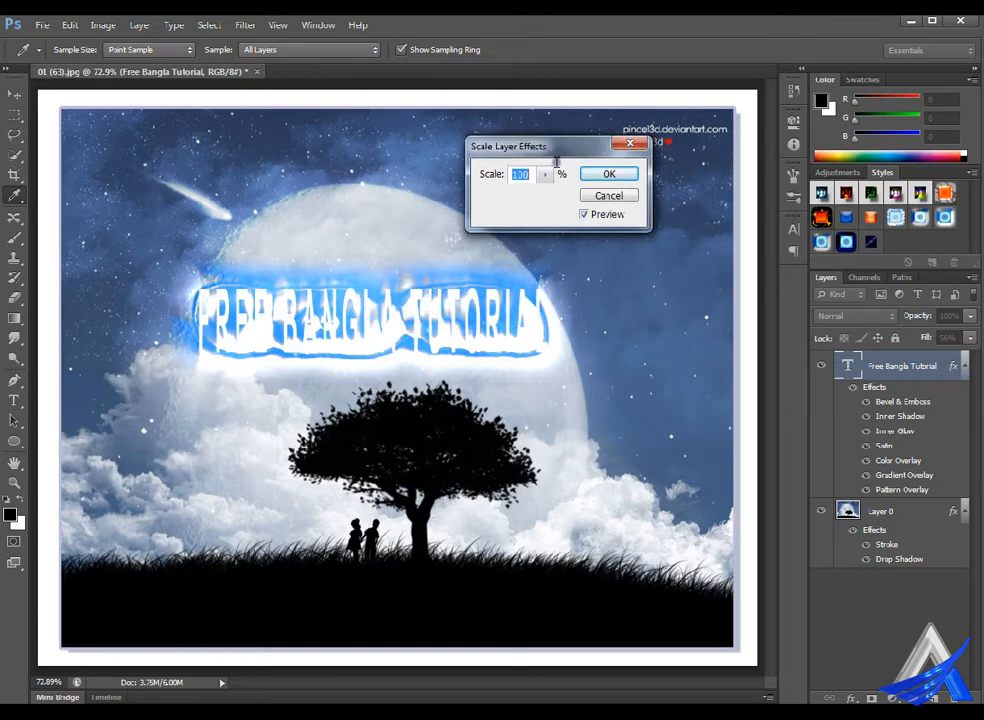
{"action": "type", "text": "99"}
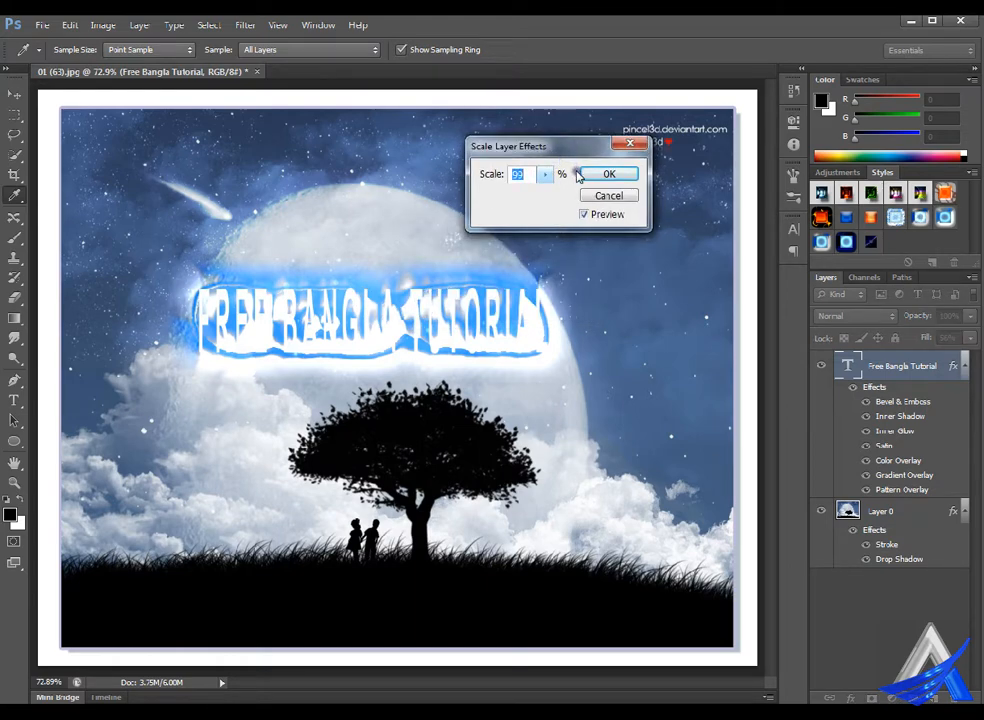
{"action": "key", "text": "Down"}
{"action": "key", "text": "Down"}
{"action": "key", "text": "Down"}
{"action": "key", "text": "Down"}
{"action": "key", "text": "Down"}
{"action": "key", "text": "Down"}
{"action": "key", "text": "Down"}
{"action": "key", "text": "Down"}
{"action": "key", "text": "Down"}
{"action": "key", "text": "Down"}
{"action": "key", "text": "Down"}
{"action": "key", "text": "Down"}
{"action": "key", "text": "Down"}
{"action": "key", "text": "Down"}
{"action": "key", "text": "Down"}
{"action": "key", "text": "Down"}
{"action": "key", "text": "Down"}
{"action": "key", "text": "Down"}
{"action": "key", "text": "Down"}
{"action": "key", "text": "Down"}
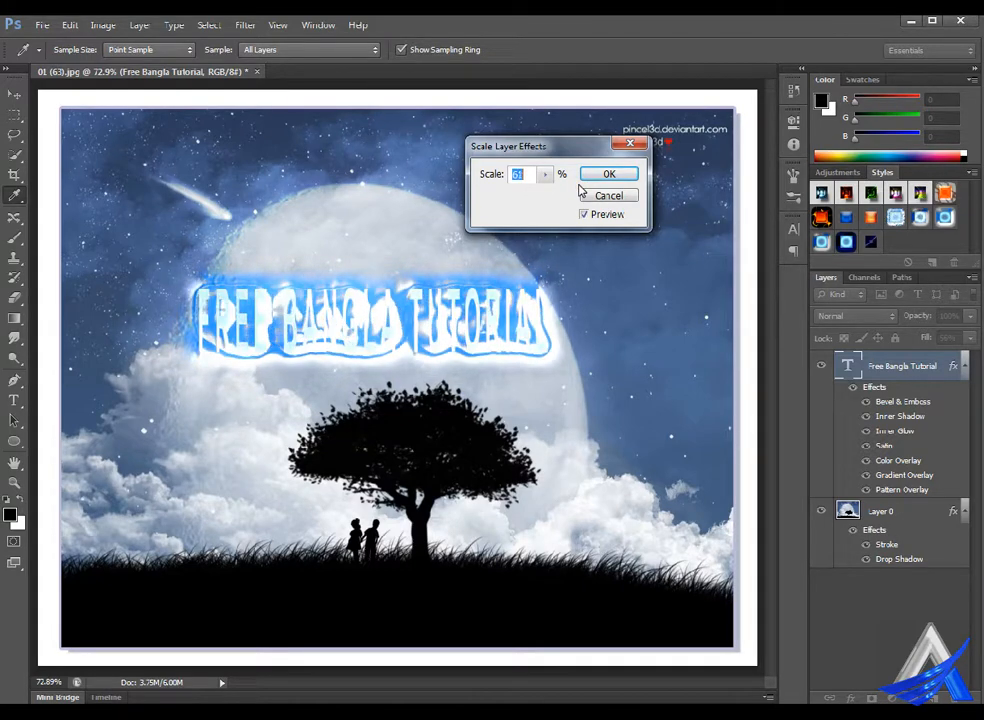
{"action": "left_click_drag", "start_coordinate": [553, 181], "coordinate": [560, 183]}
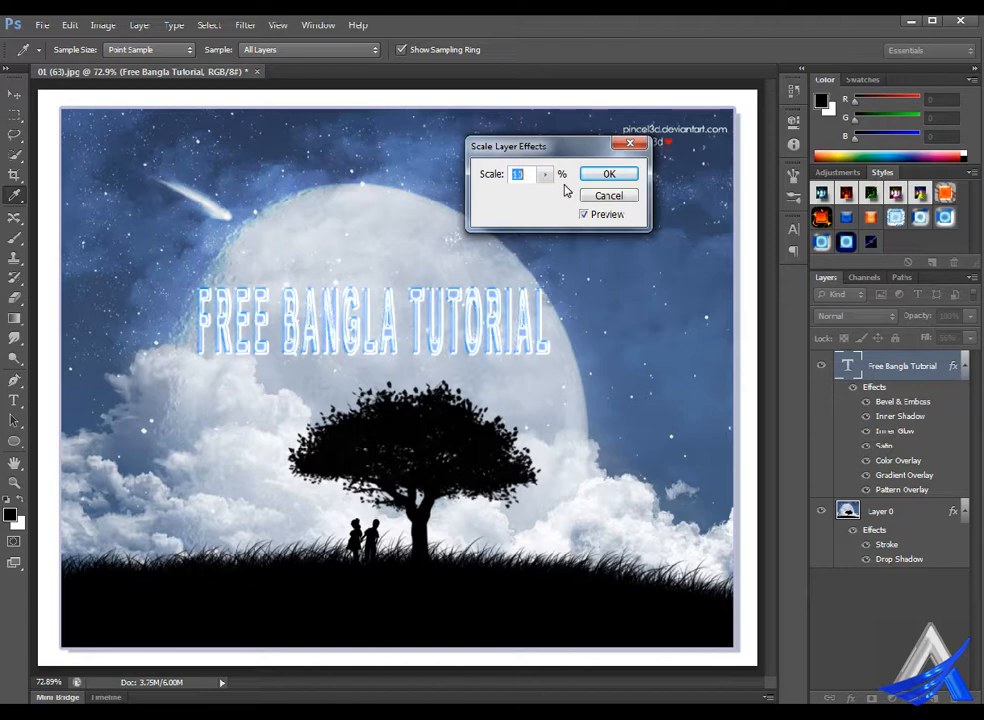
{"action": "key", "text": "Up"}
{"action": "key", "text": "Up"}
{"action": "key", "text": "Up"}
{"action": "key", "text": "Up"}
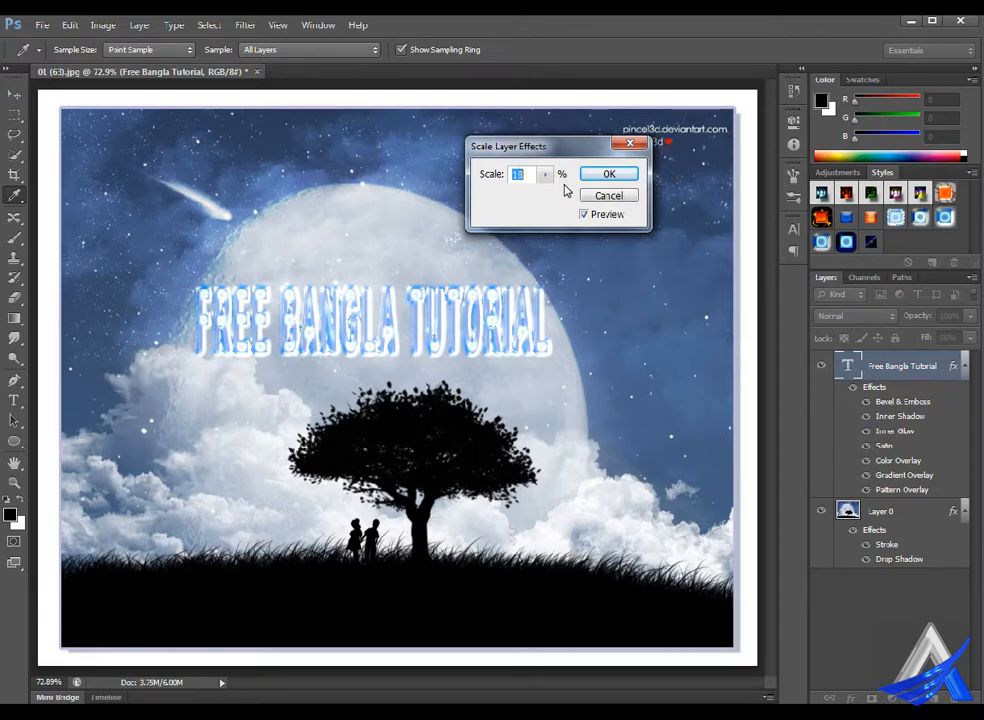
{"action": "key", "text": "Up"}
{"action": "key", "text": "Up"}
{"action": "key", "text": "Up"}
{"action": "key", "text": "Up"}
{"action": "key", "text": "Up"}
{"action": "key", "text": "Up"}
{"action": "key", "text": "Up"}
{"action": "key", "text": "Up"}
{"action": "key", "text": "Up"}
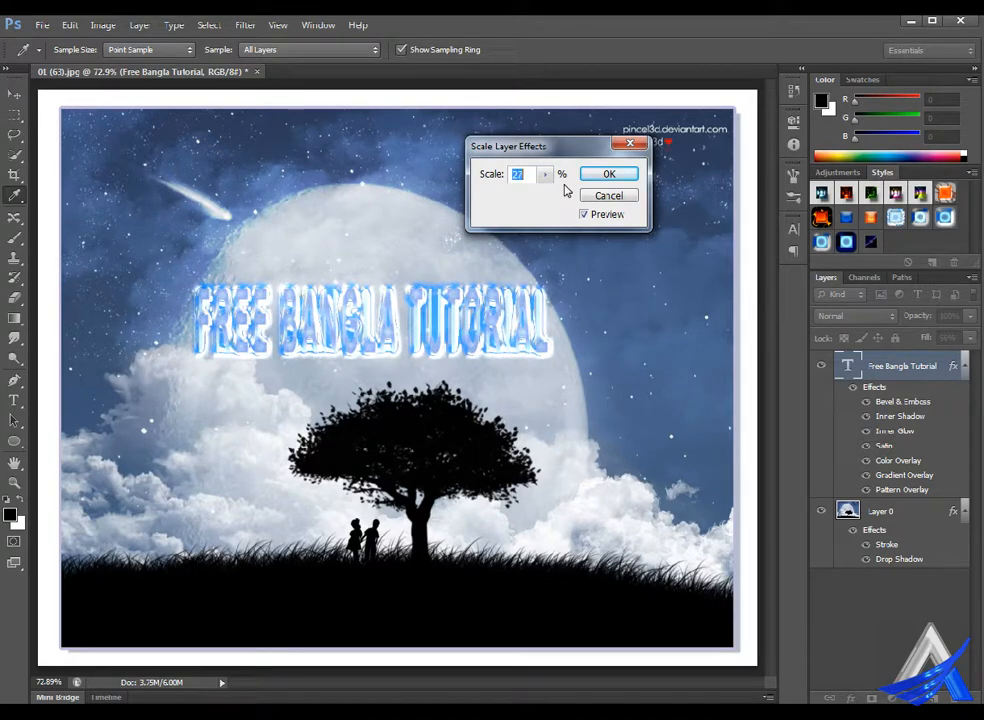
{"action": "key", "text": "Down"}
{"action": "key", "text": "Down"}
{"action": "key", "text": "Down"}
{"action": "key", "text": "Down"}
{"action": "key", "text": "Down"}
{"action": "key", "text": "Down"}
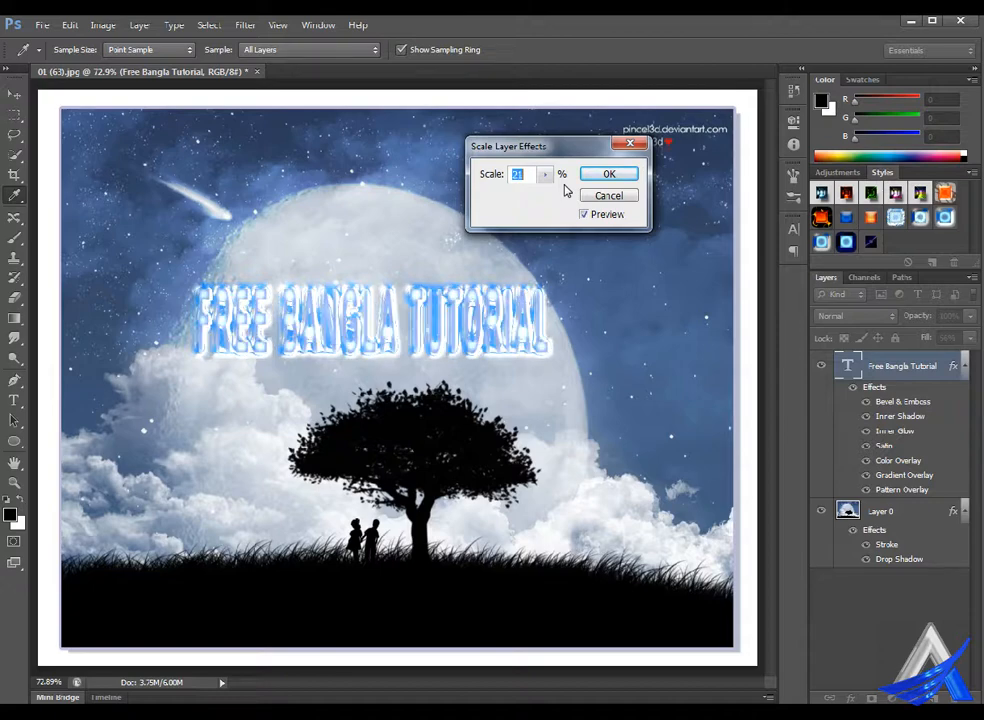
{"action": "key", "text": "Down"}
{"action": "key", "text": "Down"}
{"action": "key", "text": "Down"}
{"action": "key", "text": "Down"}
{"action": "key", "text": "Down"}
{"action": "key", "text": "Down"}
{"action": "key", "text": "Down"}
{"action": "key", "text": "Down"}
{"action": "key", "text": "Down"}
{"action": "key", "text": "Down"}
{"action": "key", "text": "Down"}
{"action": "key", "text": "Down"}
{"action": "key", "text": "Down"}
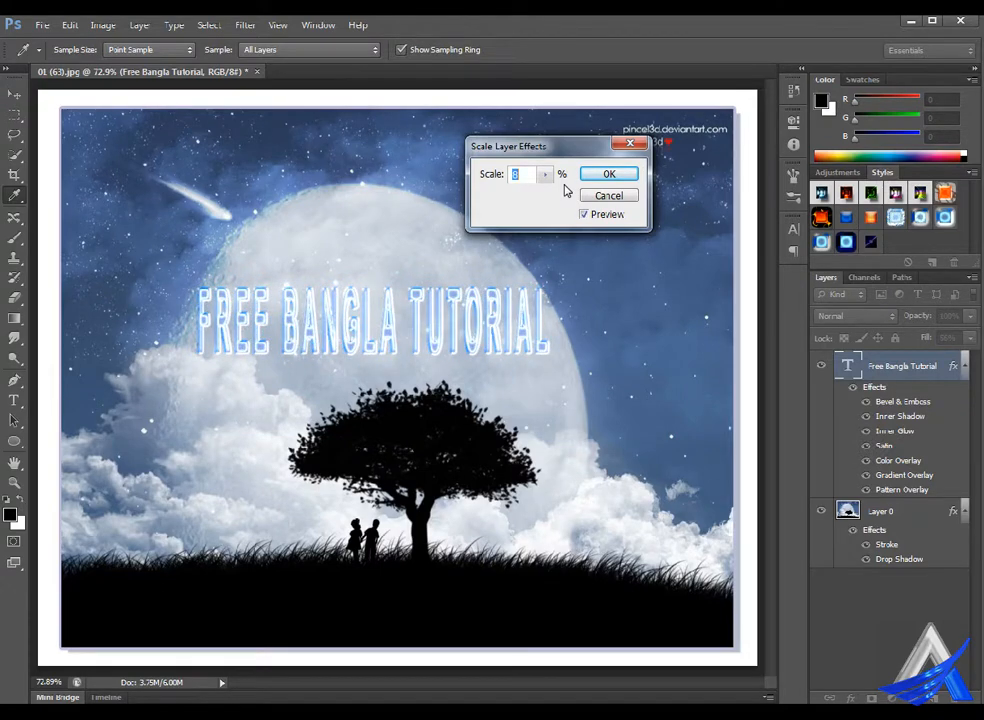
{"action": "key", "text": "Down"}
{"action": "key", "text": "Down"}
{"action": "key", "text": "Down"}
{"action": "key", "text": "Down"}
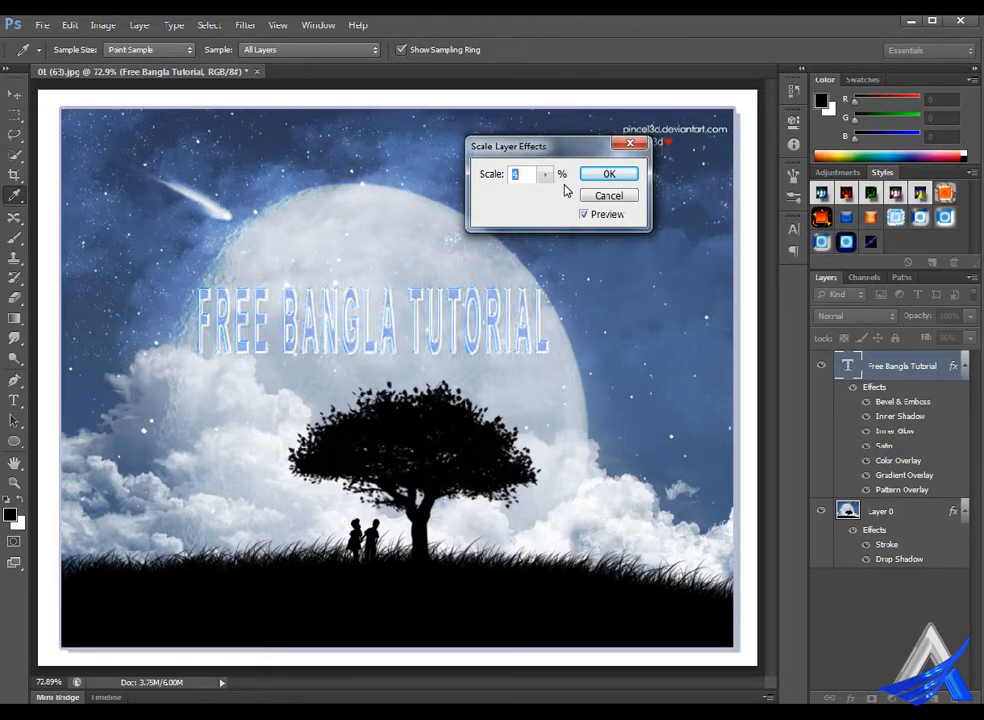
{"action": "key", "text": "Up"}
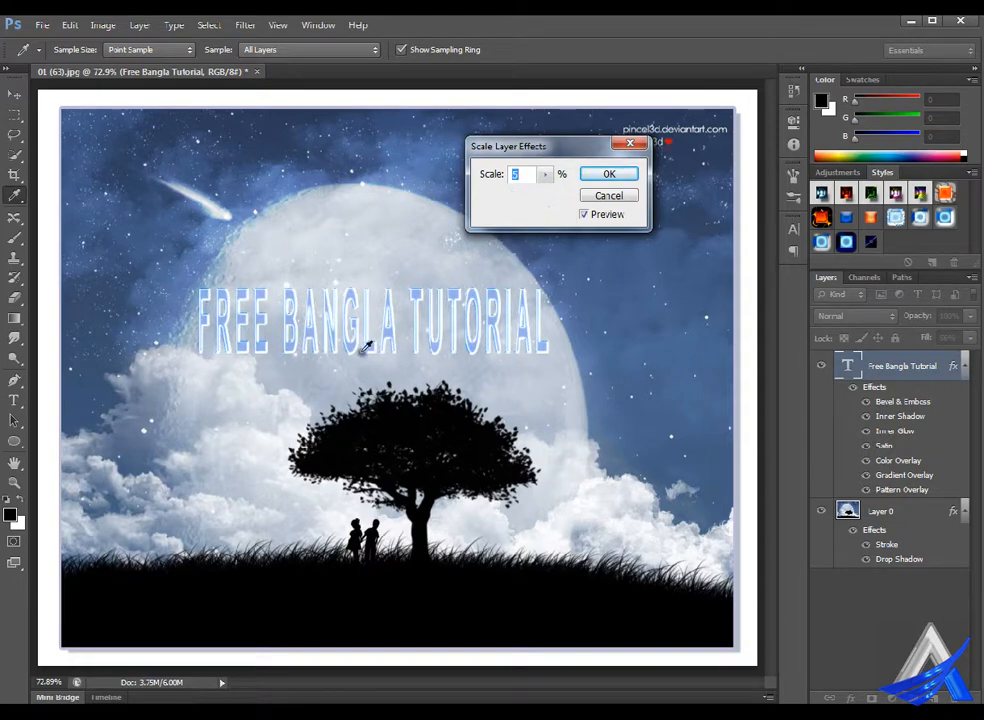
{"action": "key", "text": "Down"}
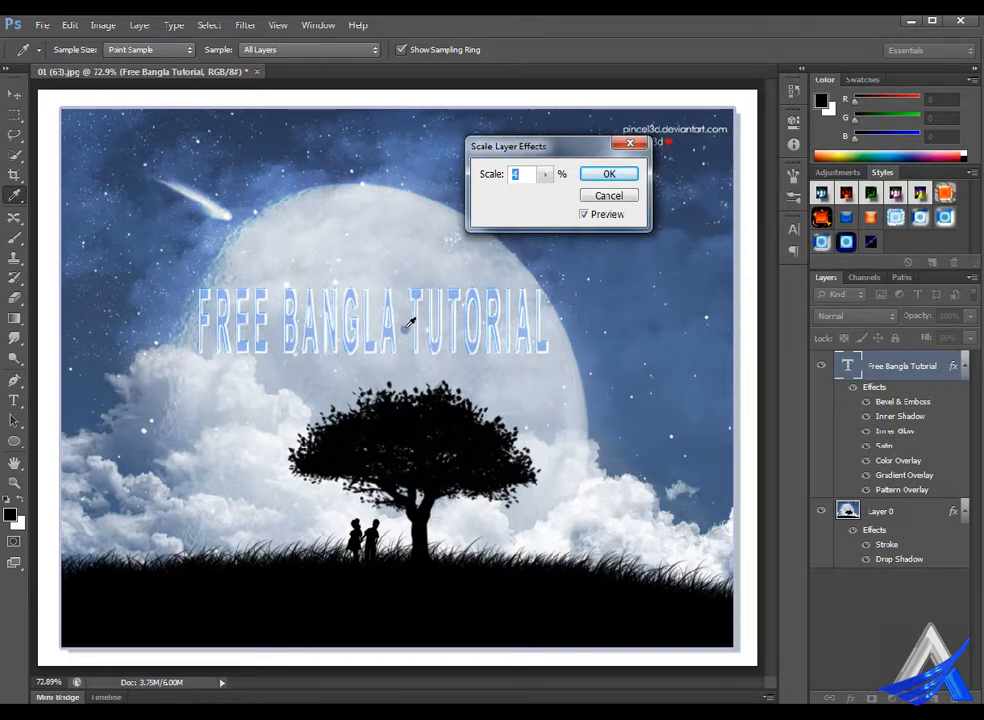
{"action": "left_click", "coordinate": [615, 174]}
{"action": "key", "text": "v"}
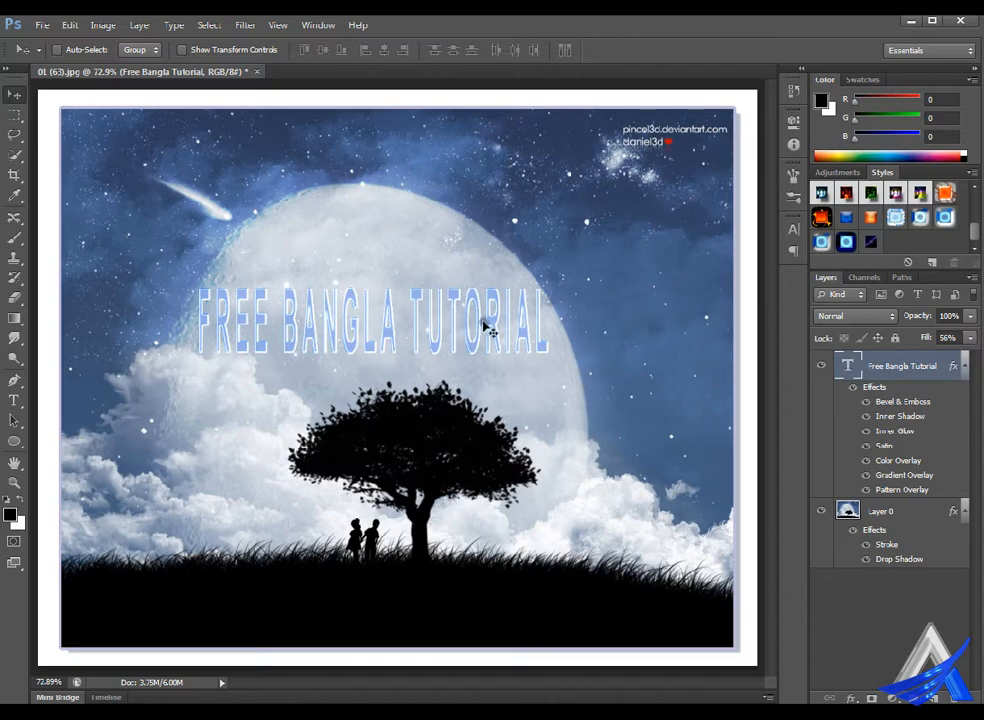
Step: Apply the speckled icy blue preset with Stroke and Outer Glow to the text, and scale its layer effects to 5%
{"action": "left_click", "coordinate": [911, 221]}
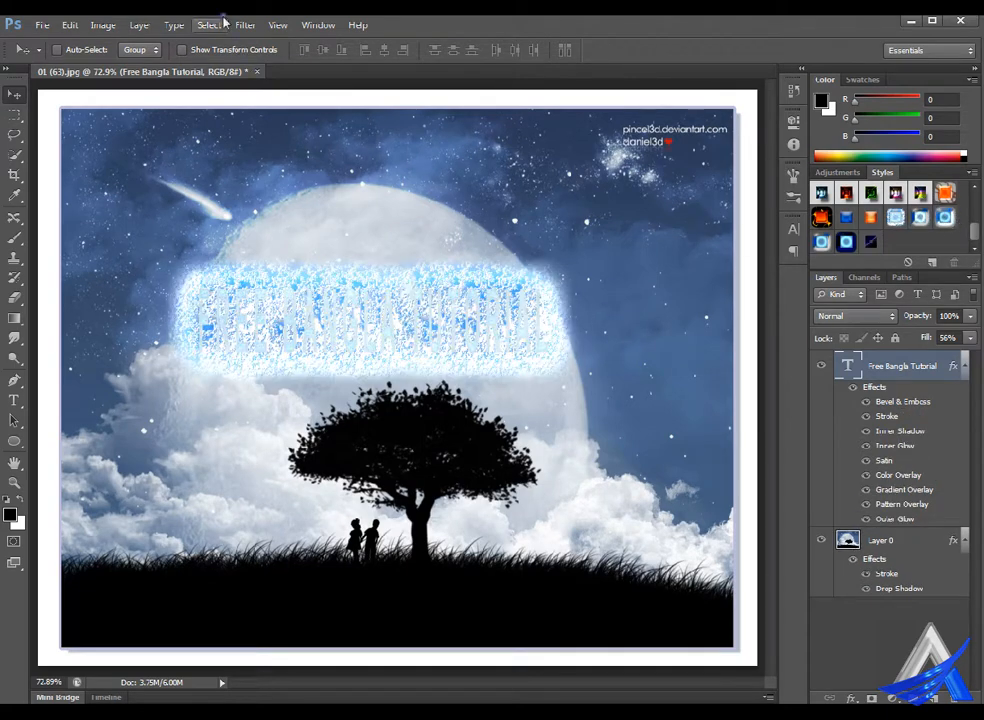
{"action": "left_click", "coordinate": [143, 24]}
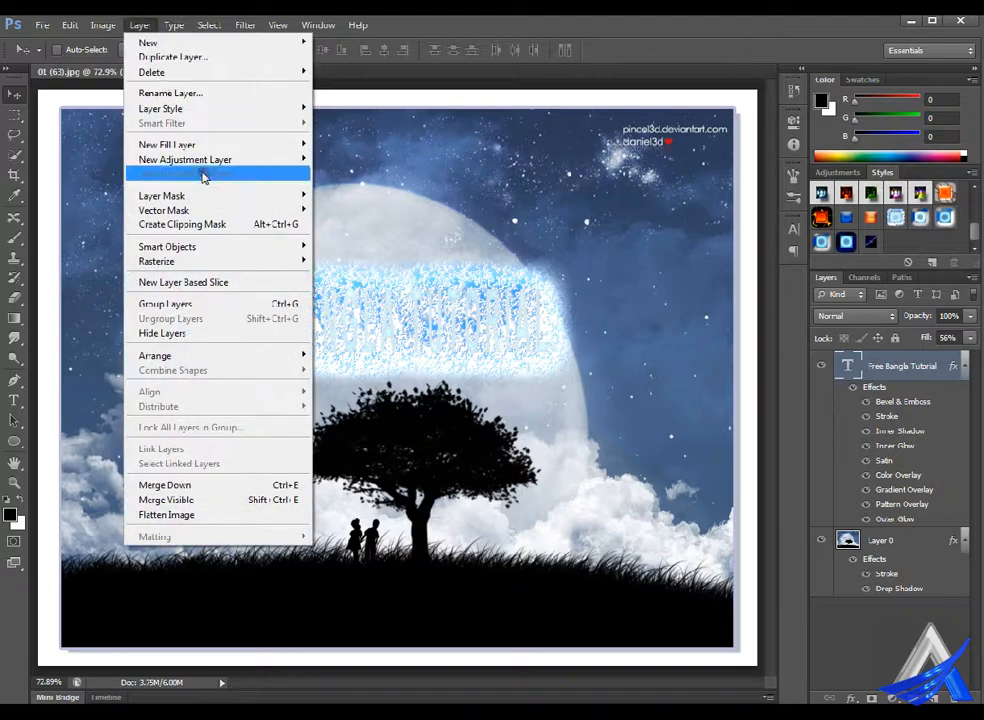
{"action": "mouse_move", "coordinate": [227, 105]}
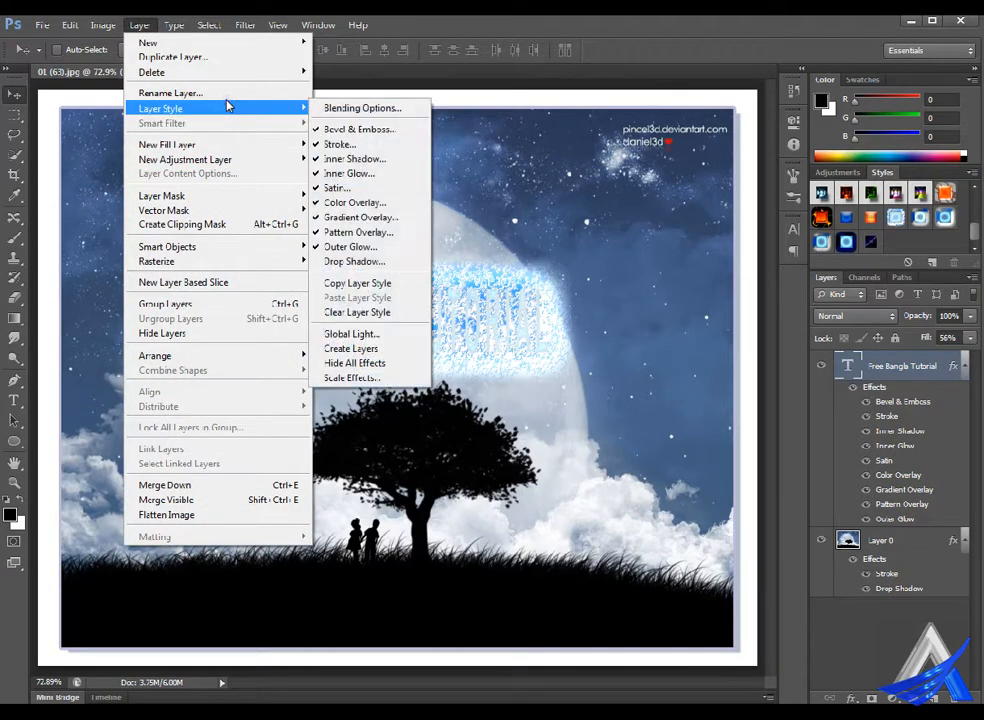
{"action": "left_click", "coordinate": [392, 378]}
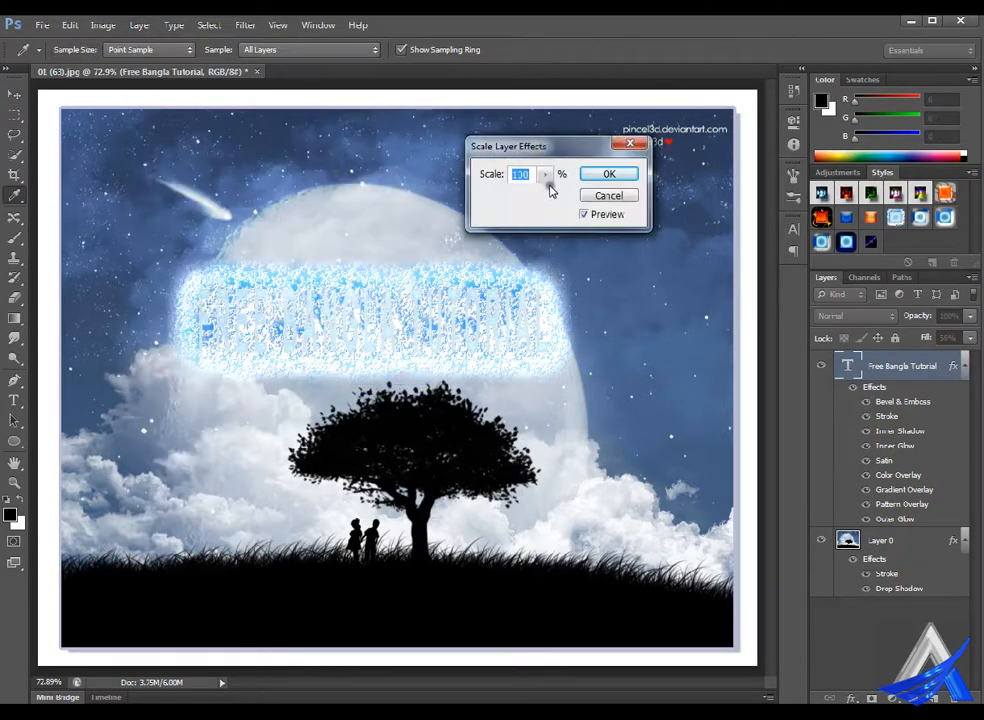
{"action": "type", "text": "10"}
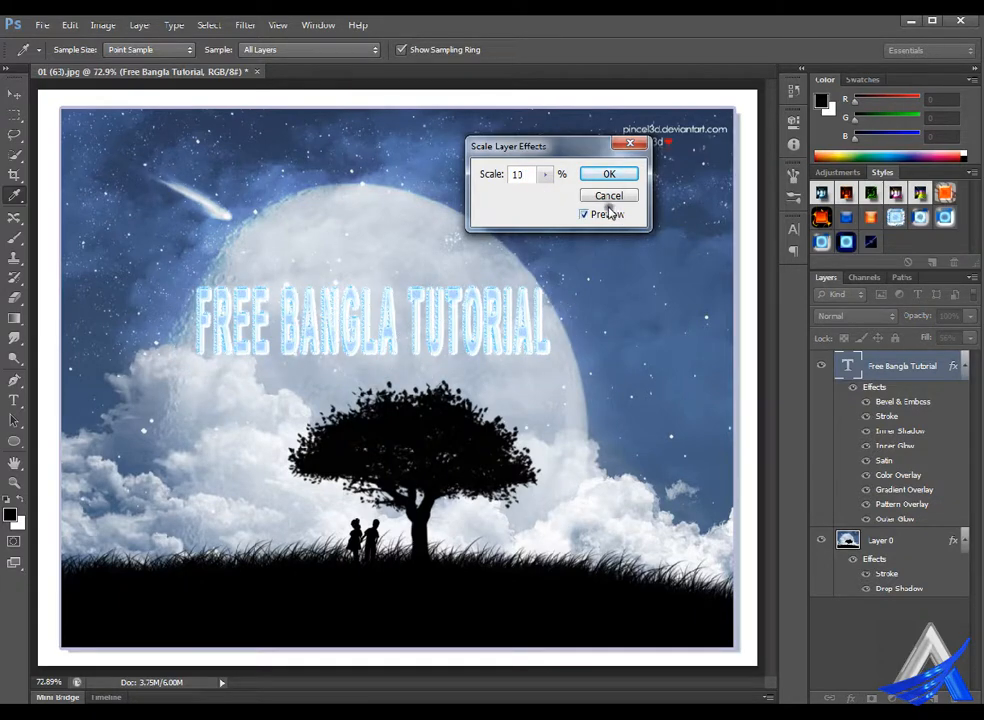
{"action": "key", "text": "BackSpace"}
{"action": "key", "text": "BackSpace"}
{"action": "type", "text": "5"}
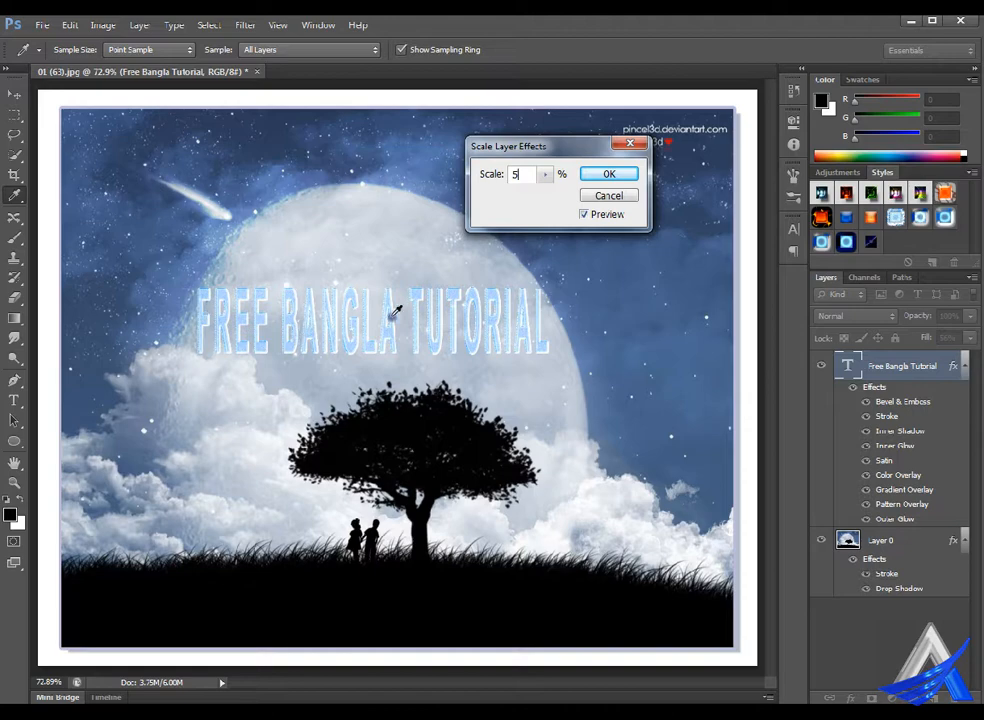
{"action": "left_click", "coordinate": [612, 173]}
{"action": "key", "text": "v"}
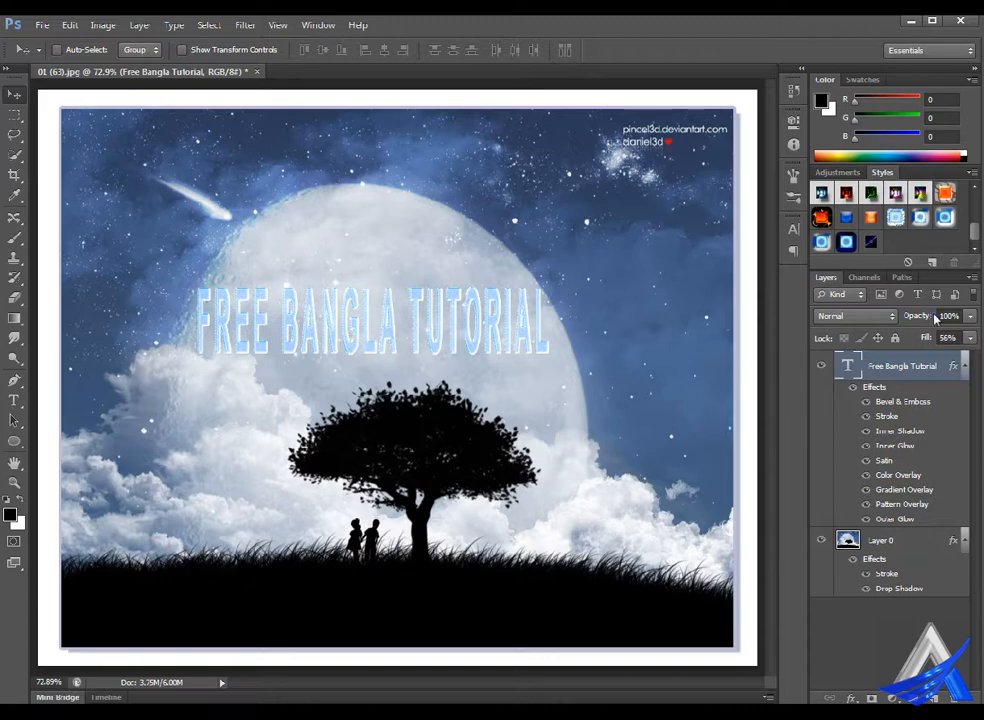
Step: Lower the text layer's fill to 8% and move the title down onto the black ground below the tree
{"action": "left_click", "coordinate": [969, 337]}
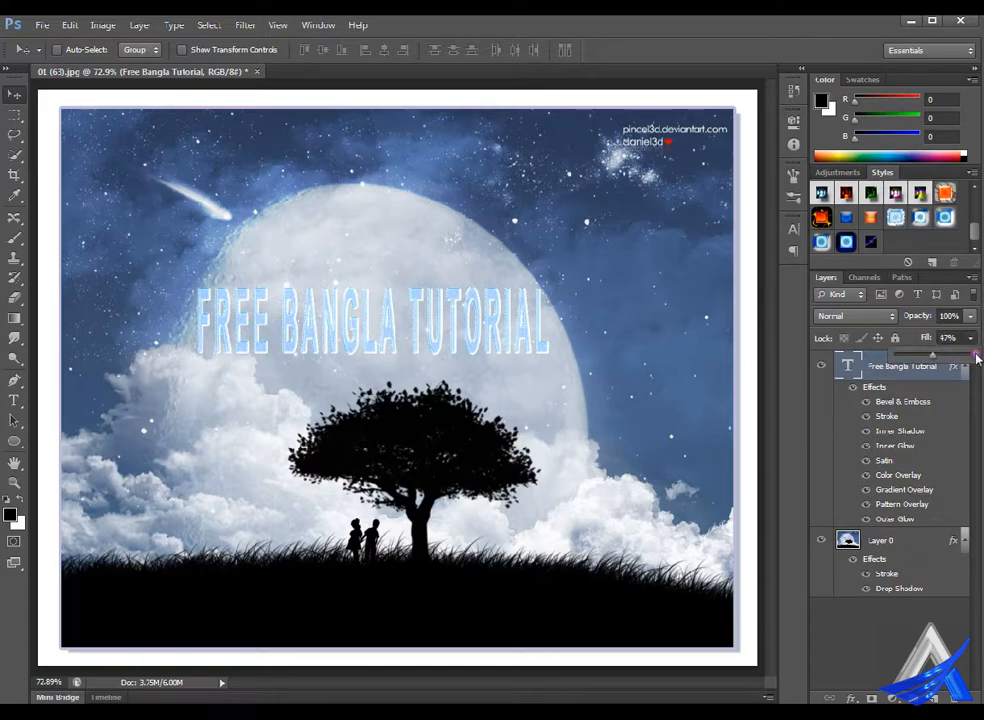
{"action": "left_click_drag", "start_coordinate": [976, 357], "coordinate": [827, 375]}
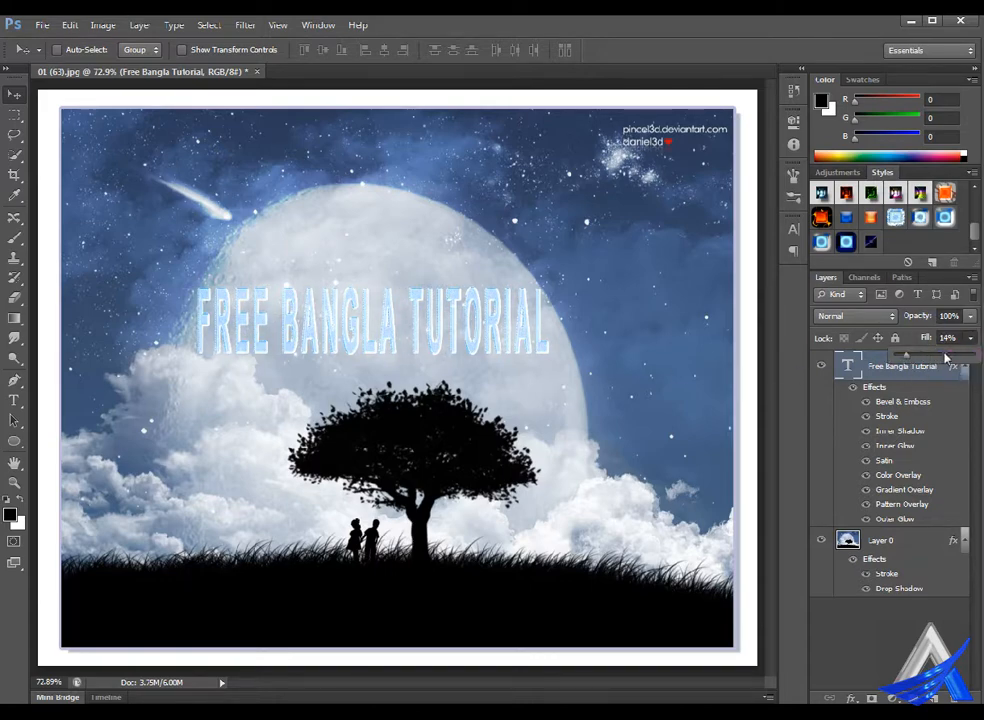
{"action": "left_click_drag", "start_coordinate": [946, 358], "coordinate": [943, 357]}
{"action": "left_click_drag", "start_coordinate": [453, 300], "coordinate": [468, 583]}
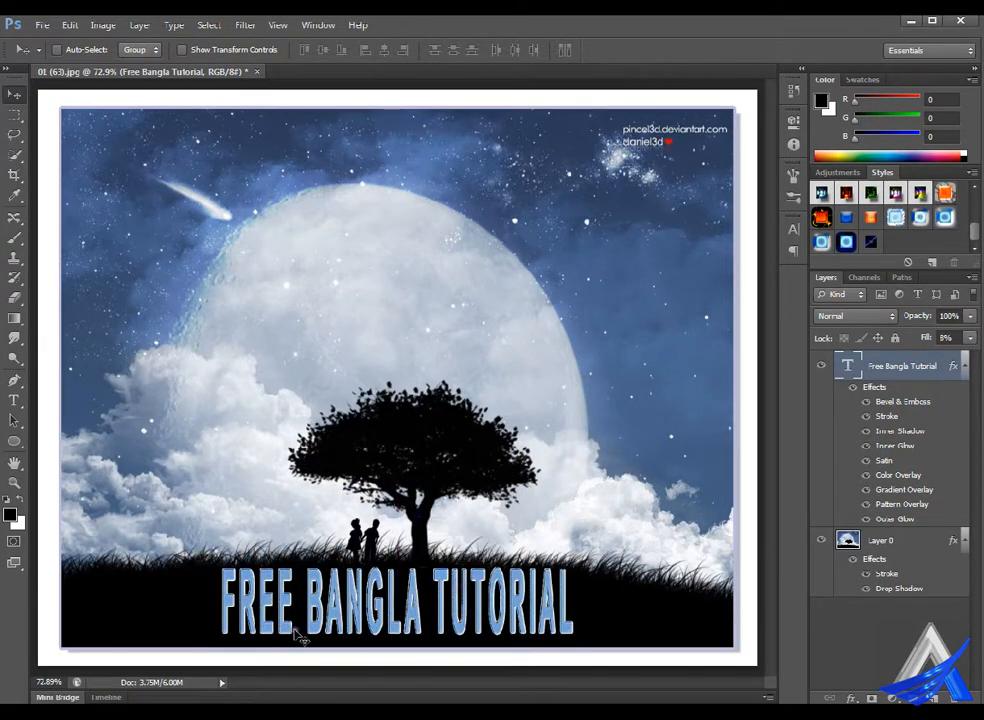